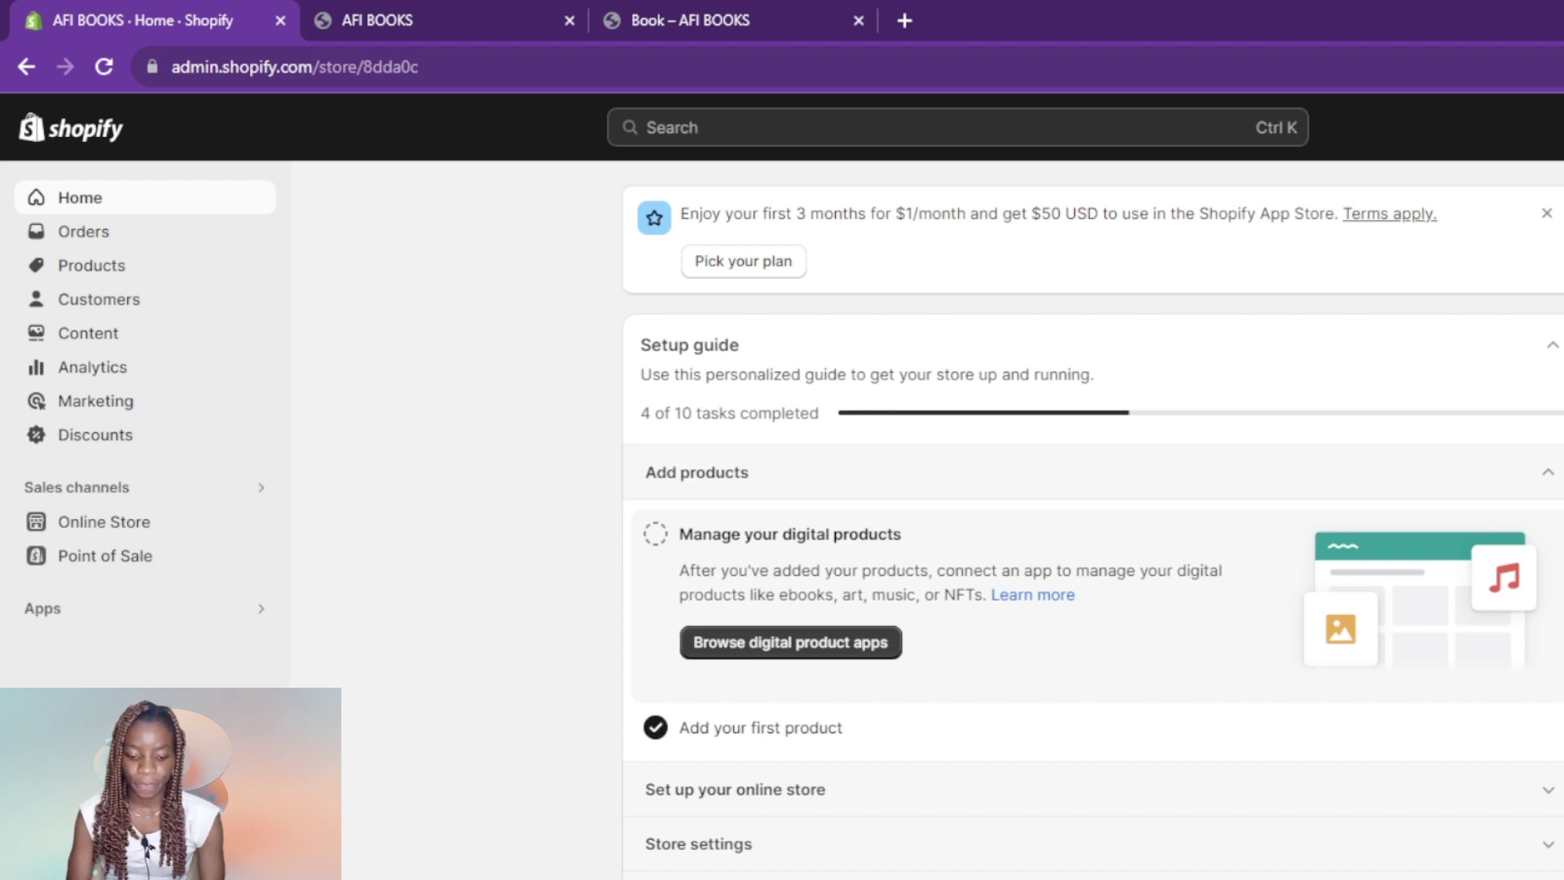
Step: Switch to Google Search Console and start adding a new property of the URL prefix type
{"action": "left_click", "coordinate": [1269, 872]}
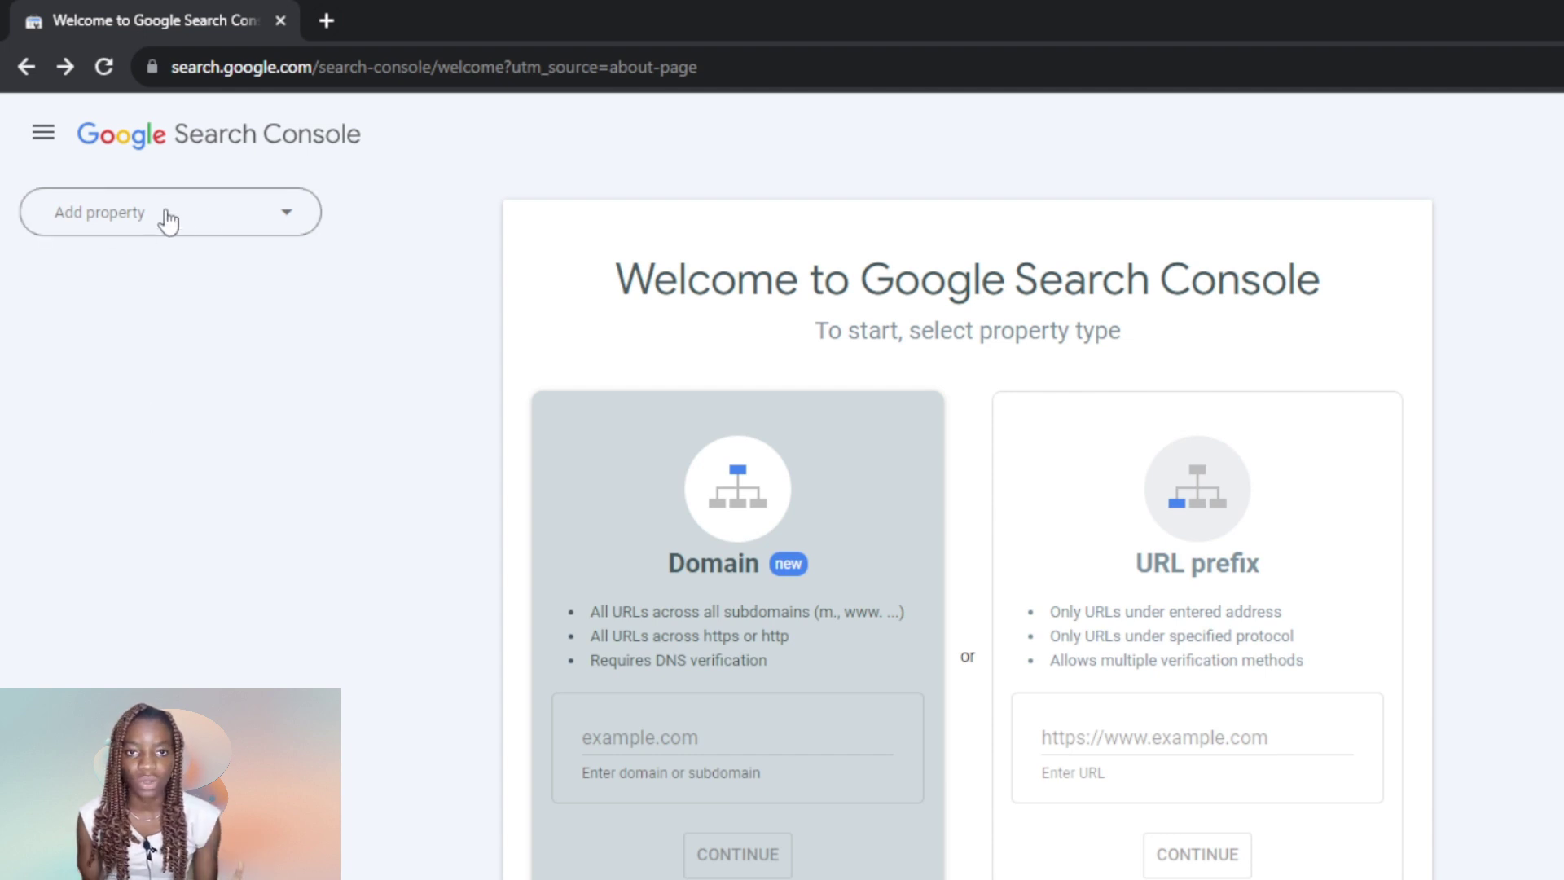
{"action": "left_click", "coordinate": [242, 220]}
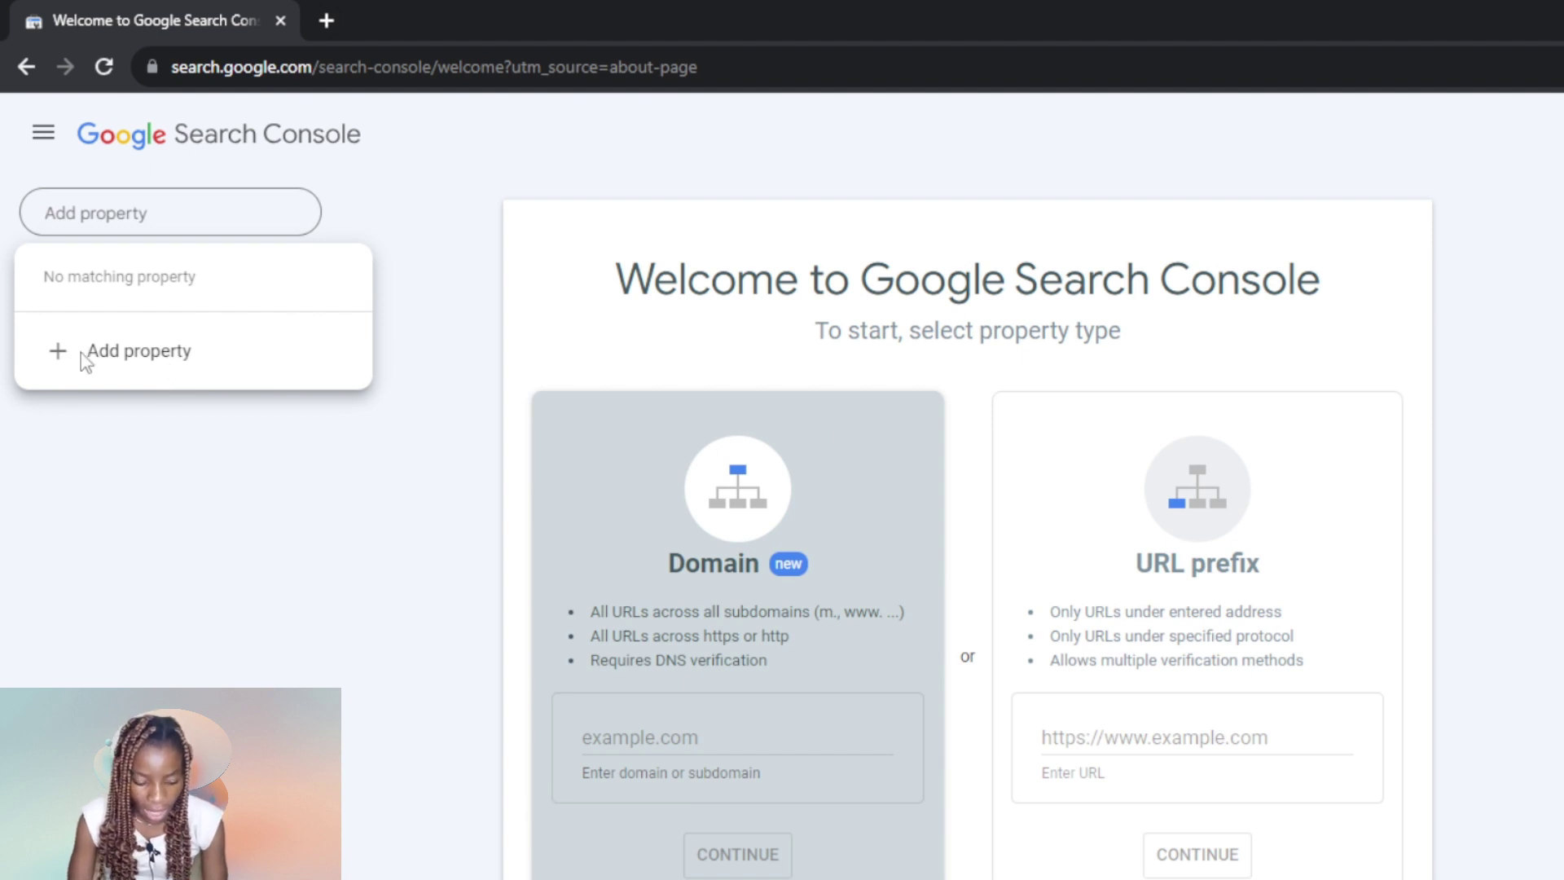
{"action": "left_click", "coordinate": [53, 356]}
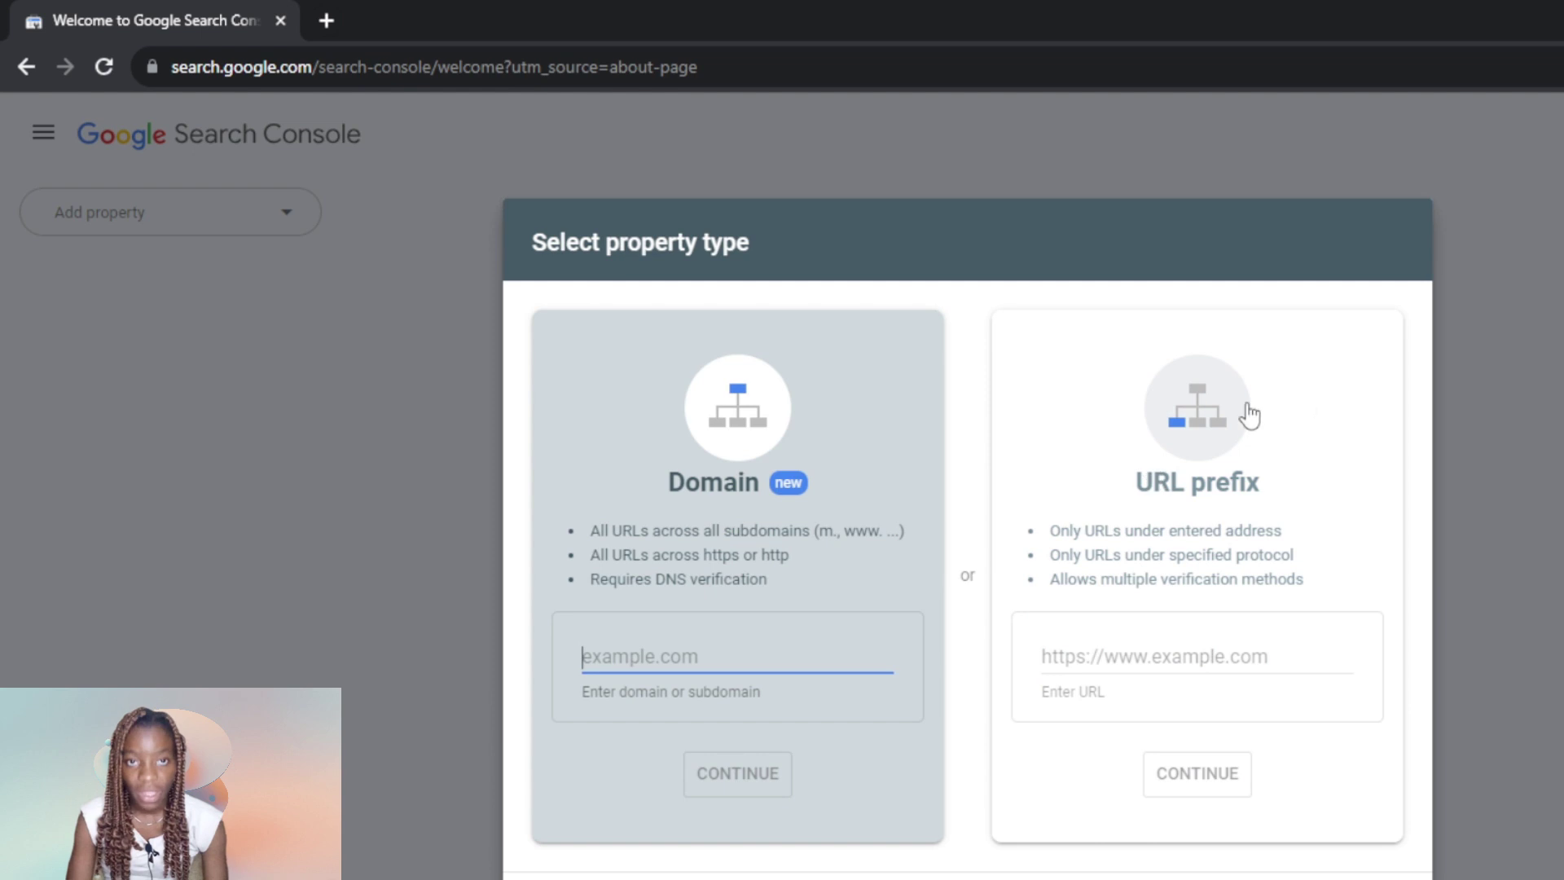
{"action": "left_click", "coordinate": [1130, 652]}
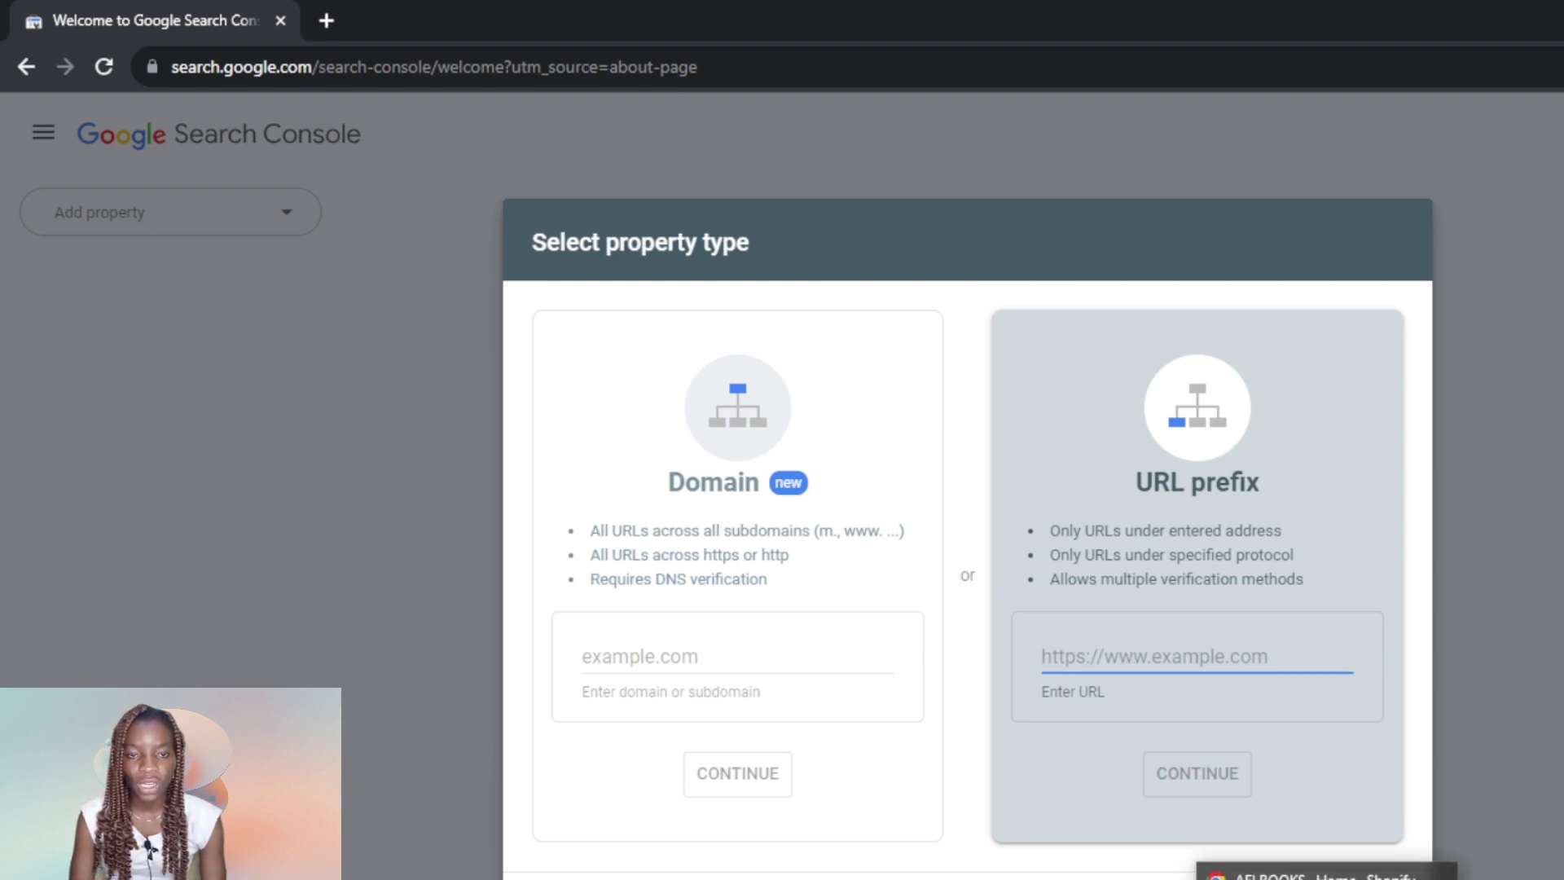
Step: Copy the AFI BOOKS storefront address from its page in the Shopify browser window
{"action": "key", "text": "alt+Tab"}
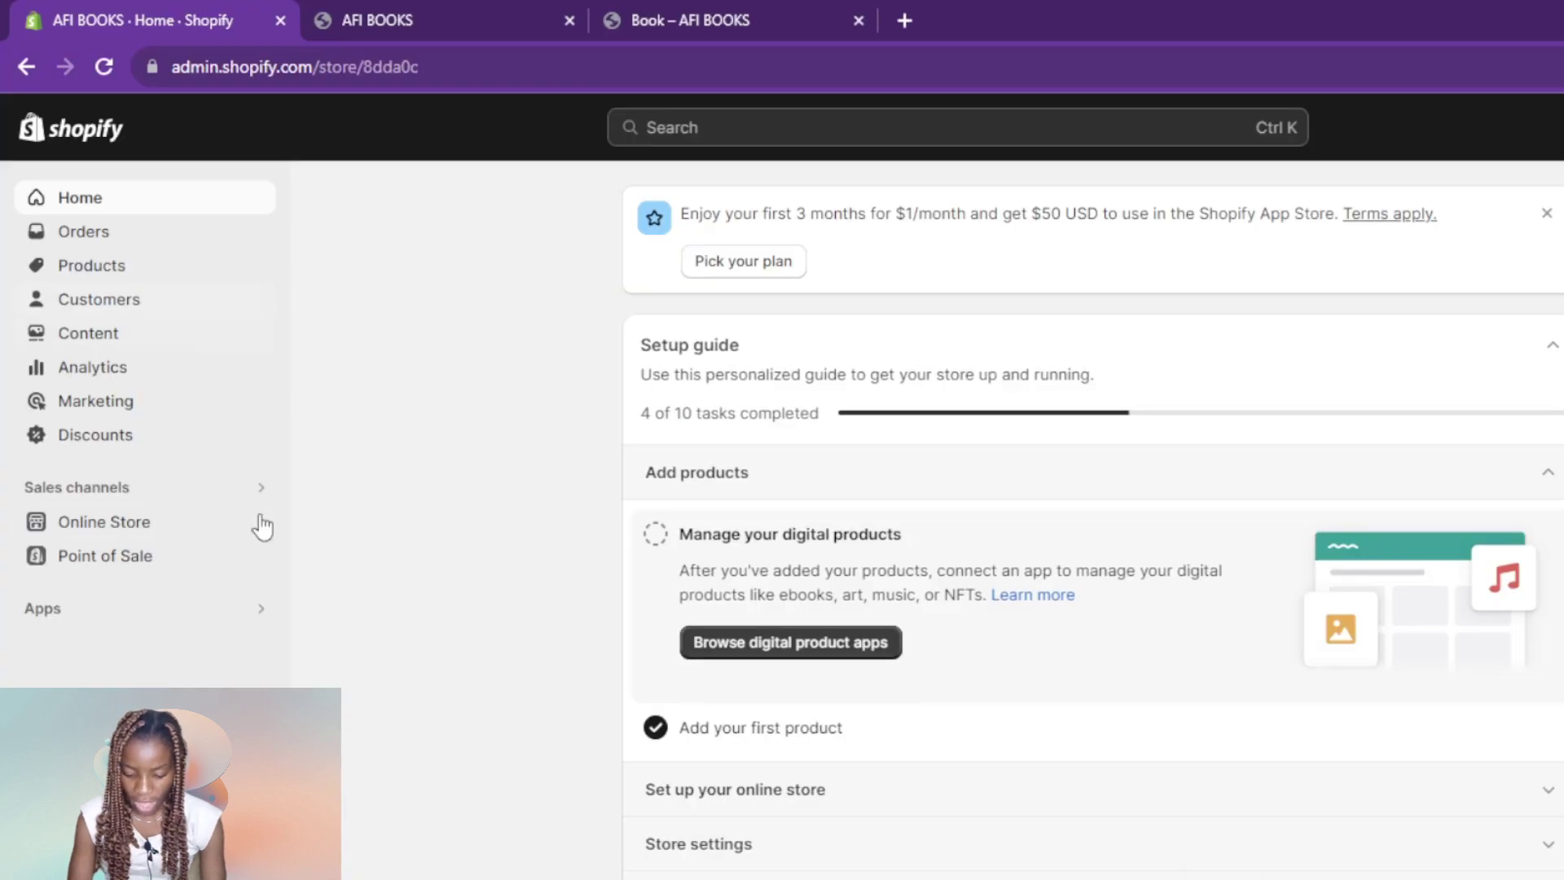
{"action": "left_click", "coordinate": [424, 28]}
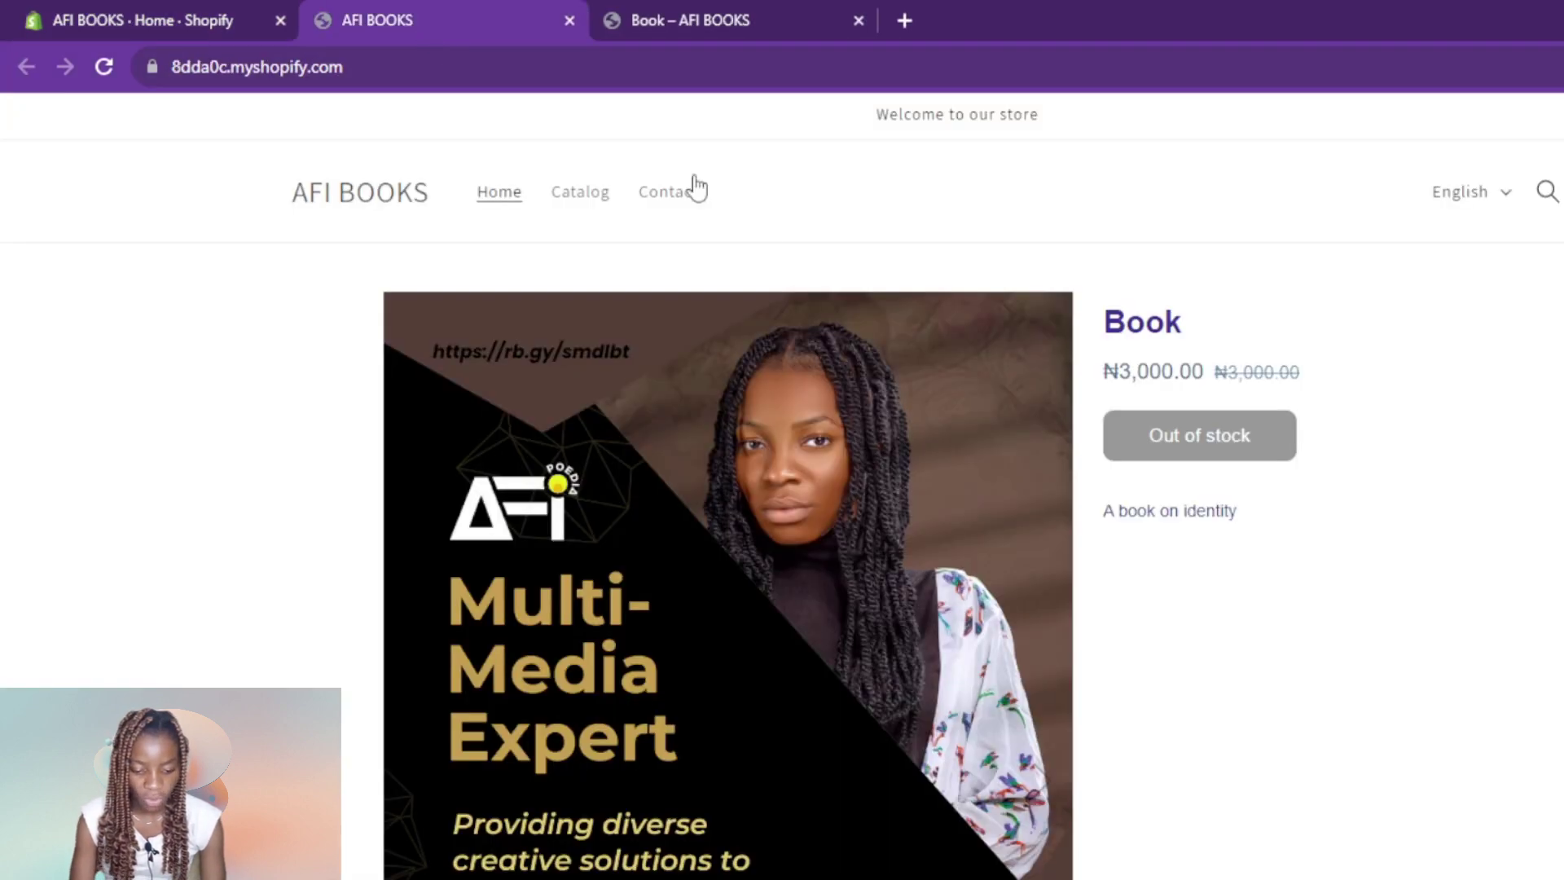
{"action": "left_click", "coordinate": [162, 28]}
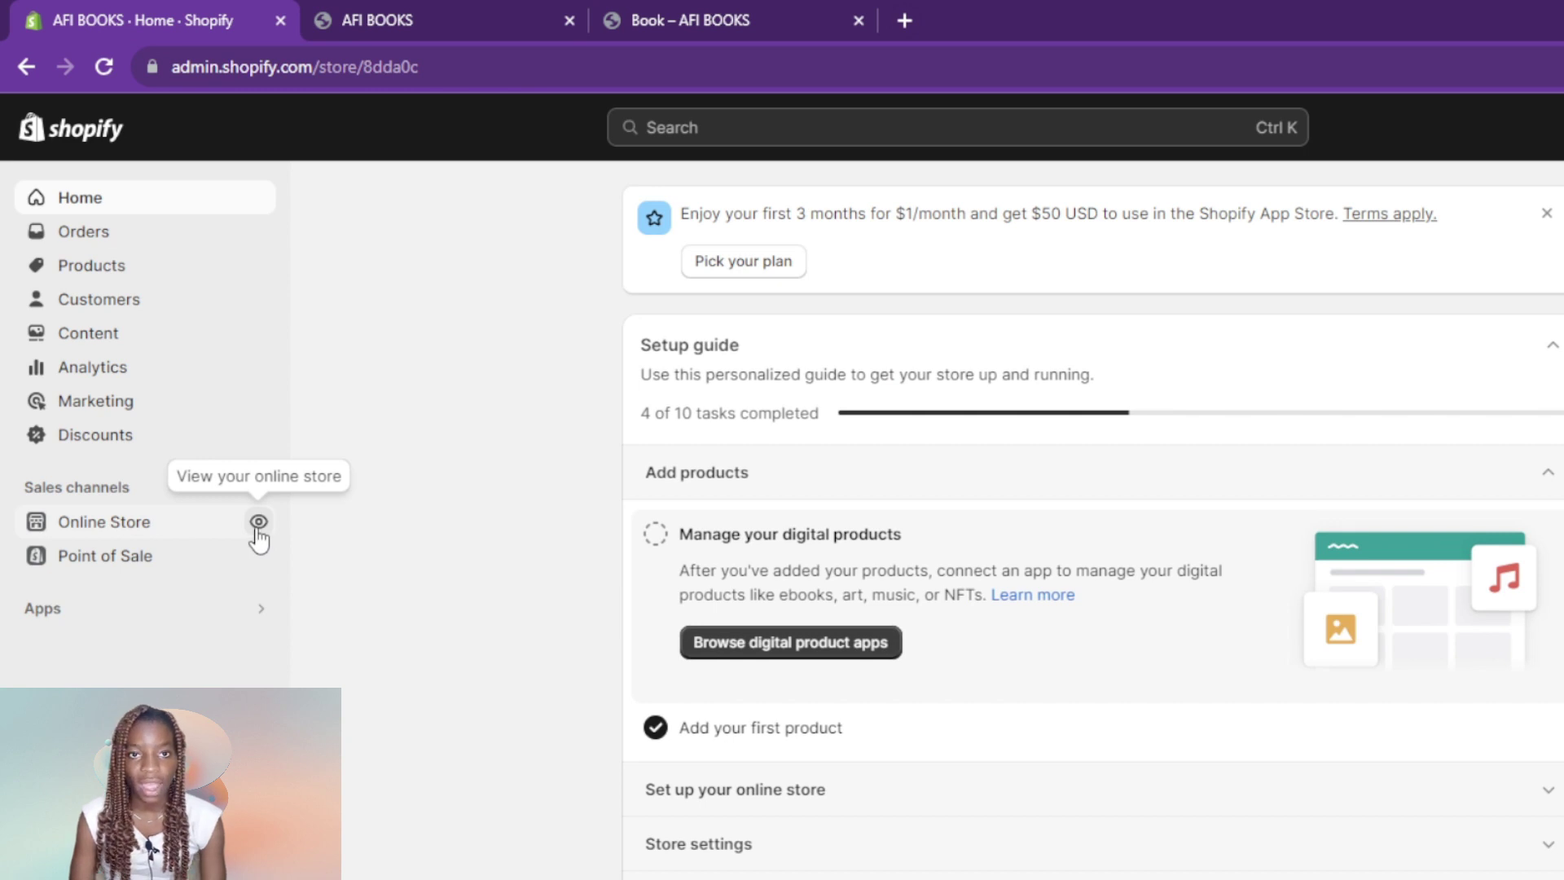
{"action": "left_click", "coordinate": [425, 23]}
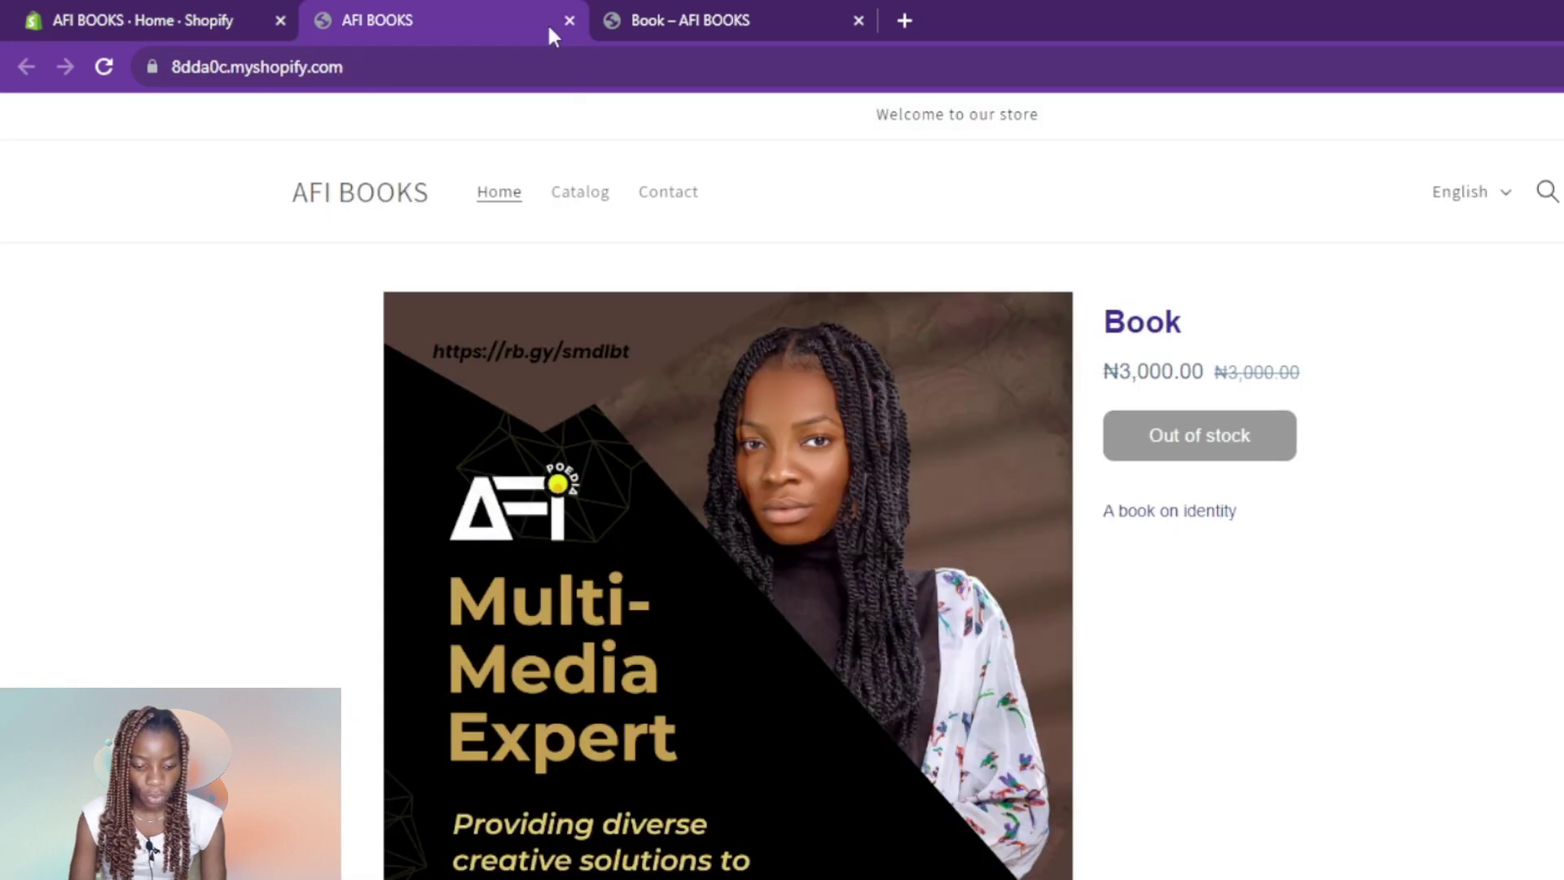
{"action": "left_click", "coordinate": [174, 67]}
{"action": "key", "text": "ctrl+c"}
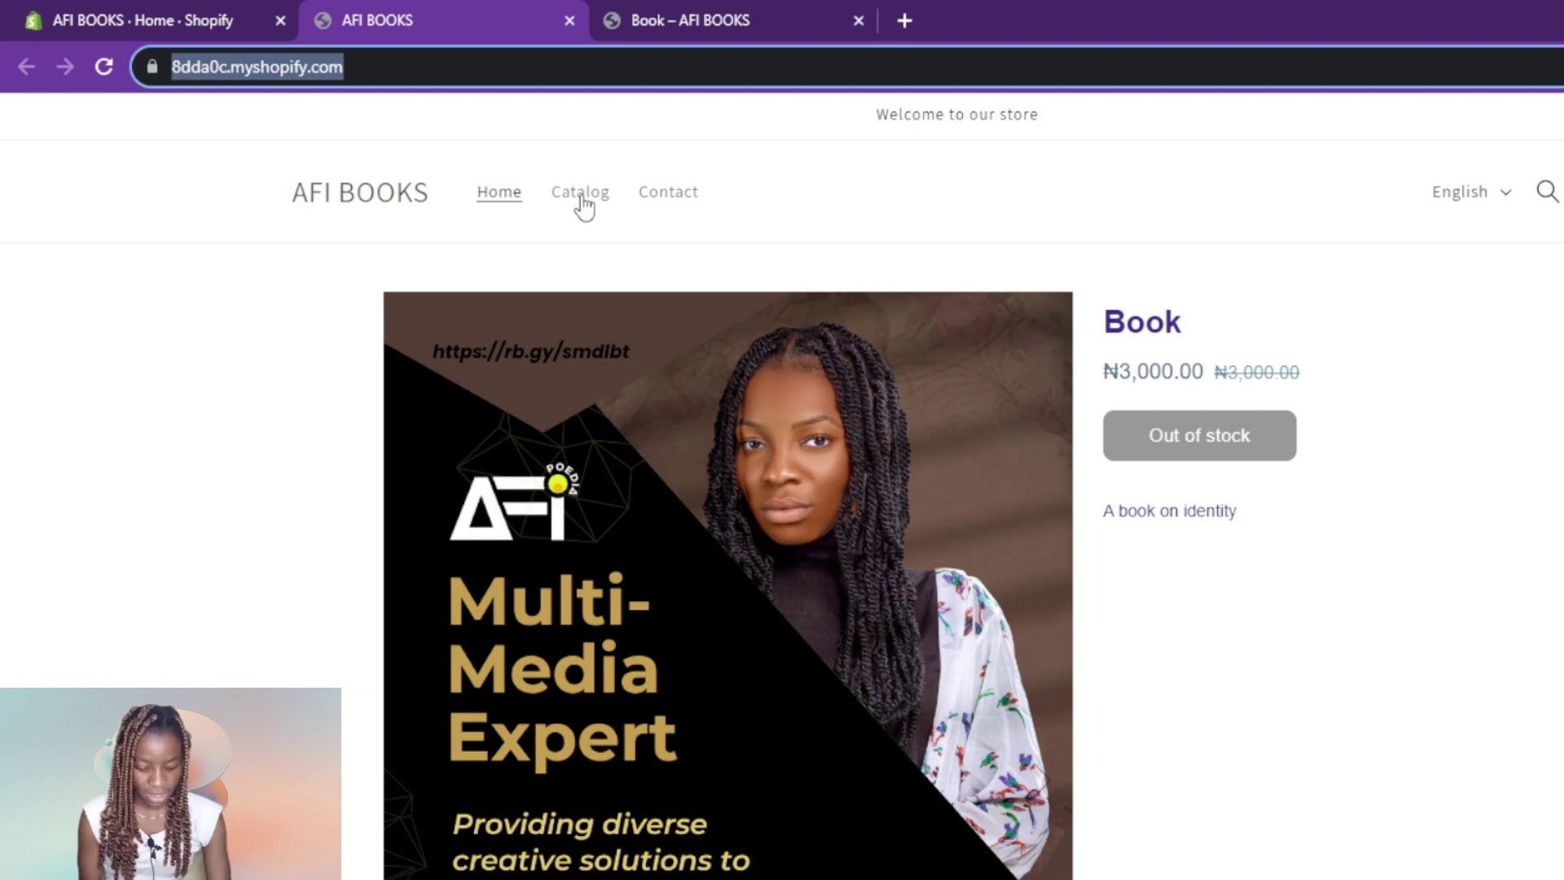
{"action": "left_click", "coordinate": [1448, 490]}
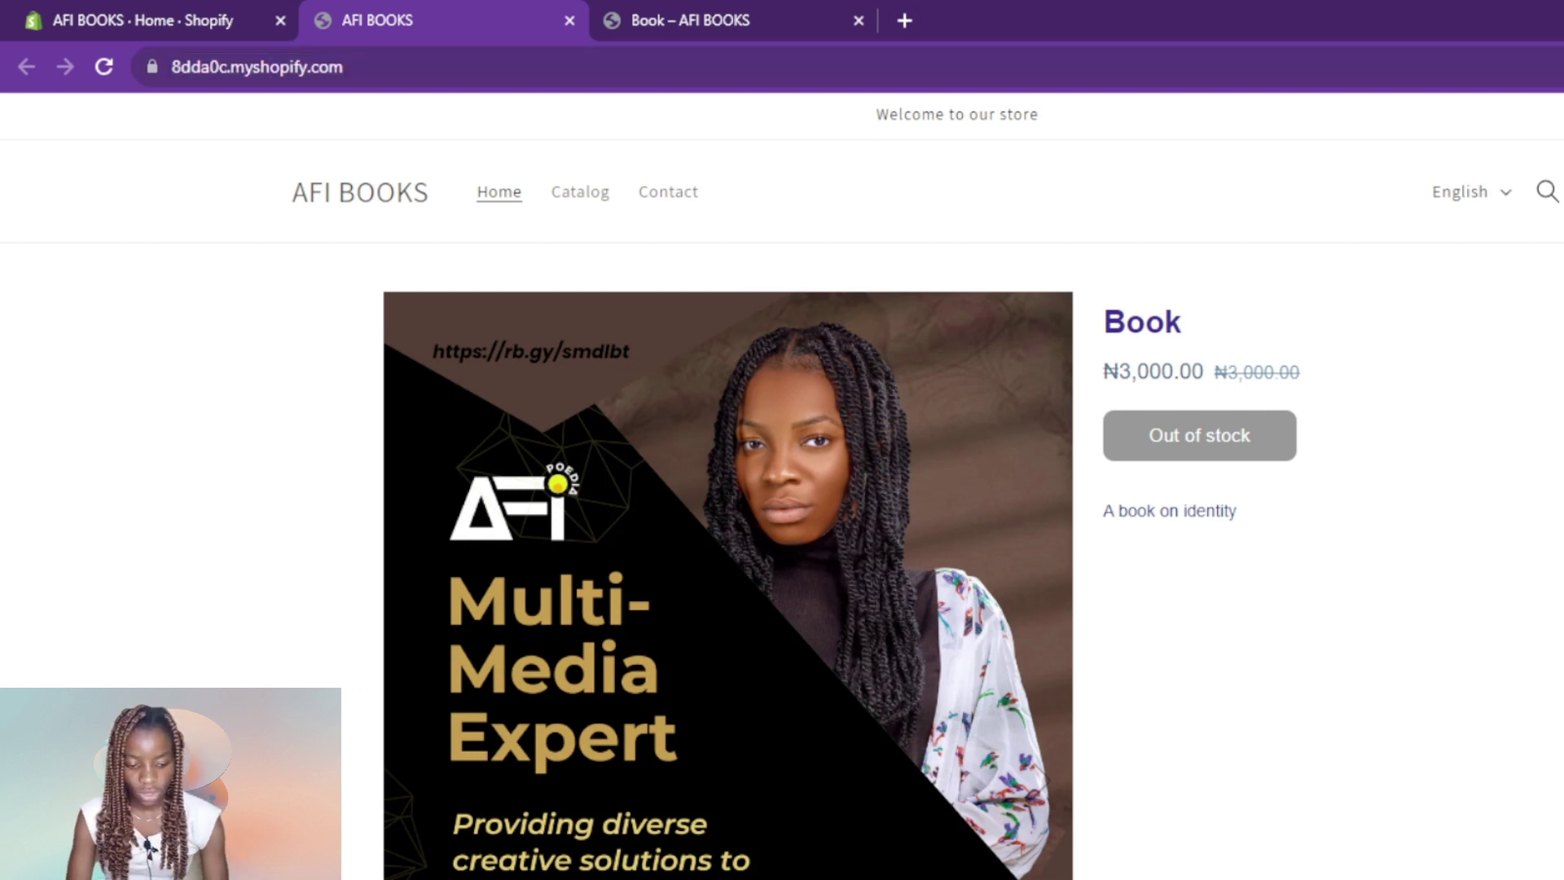
{"action": "key", "text": "alt+Tab"}
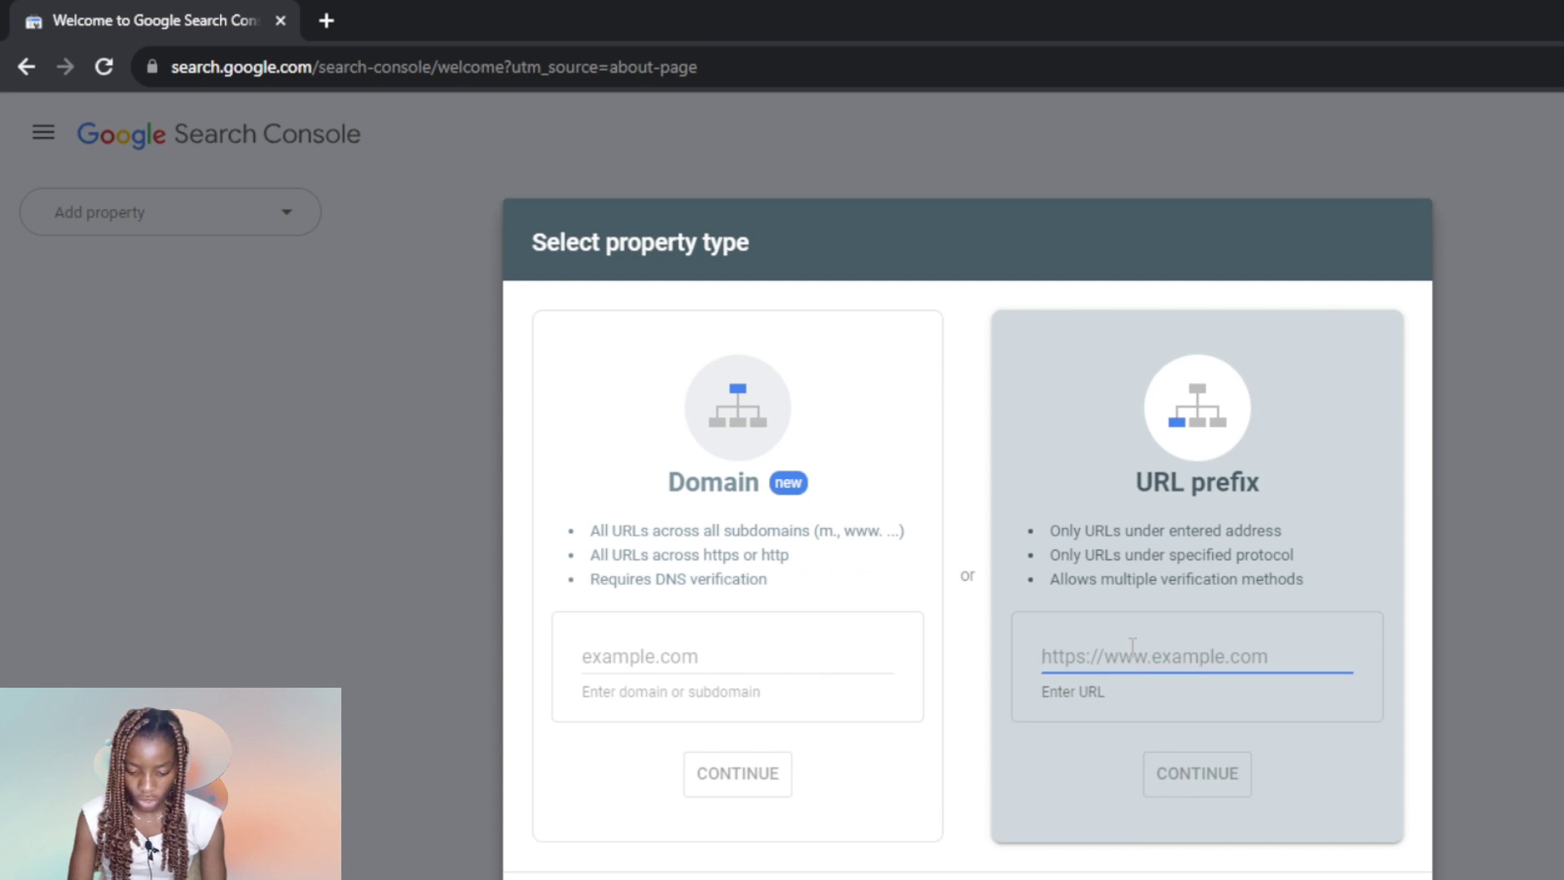
{"action": "key", "text": "ctrl+v"}
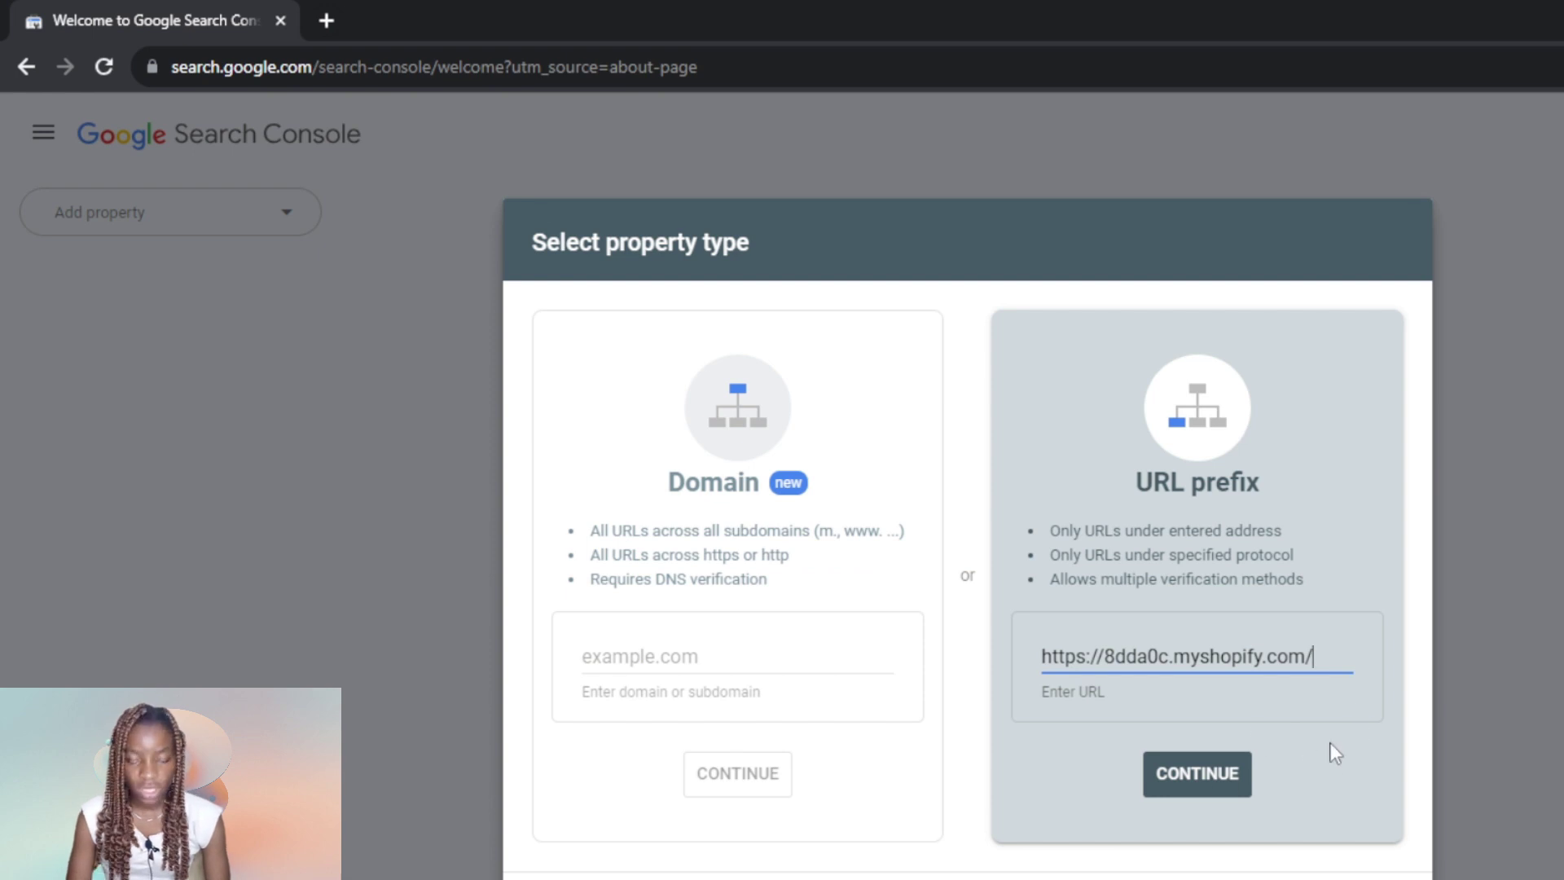
{"action": "key", "text": "BackSpace"}
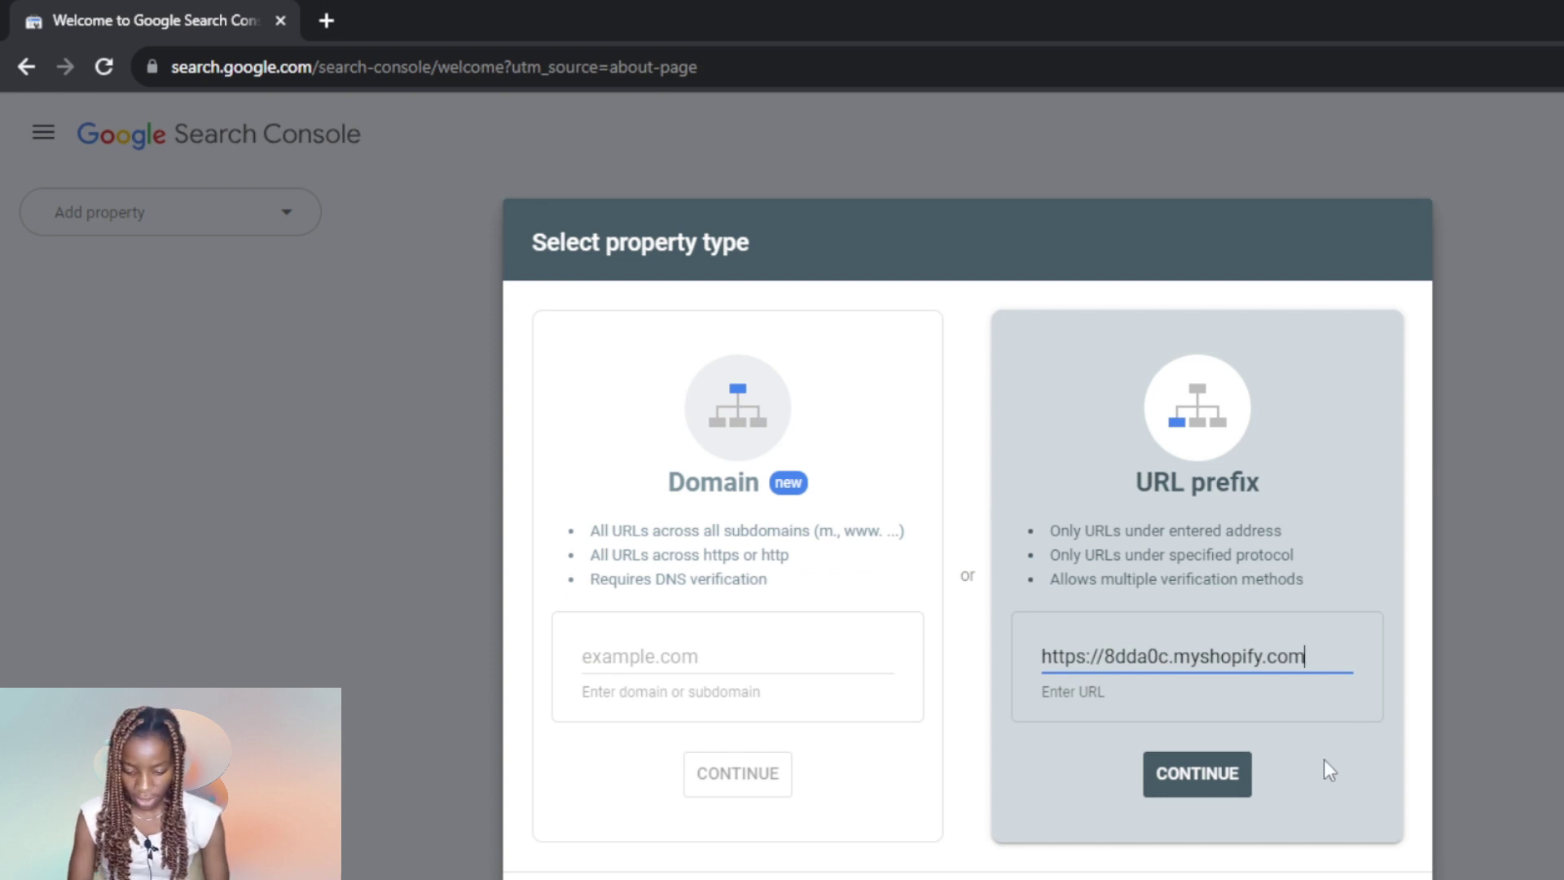
{"action": "left_click", "coordinate": [1221, 780]}
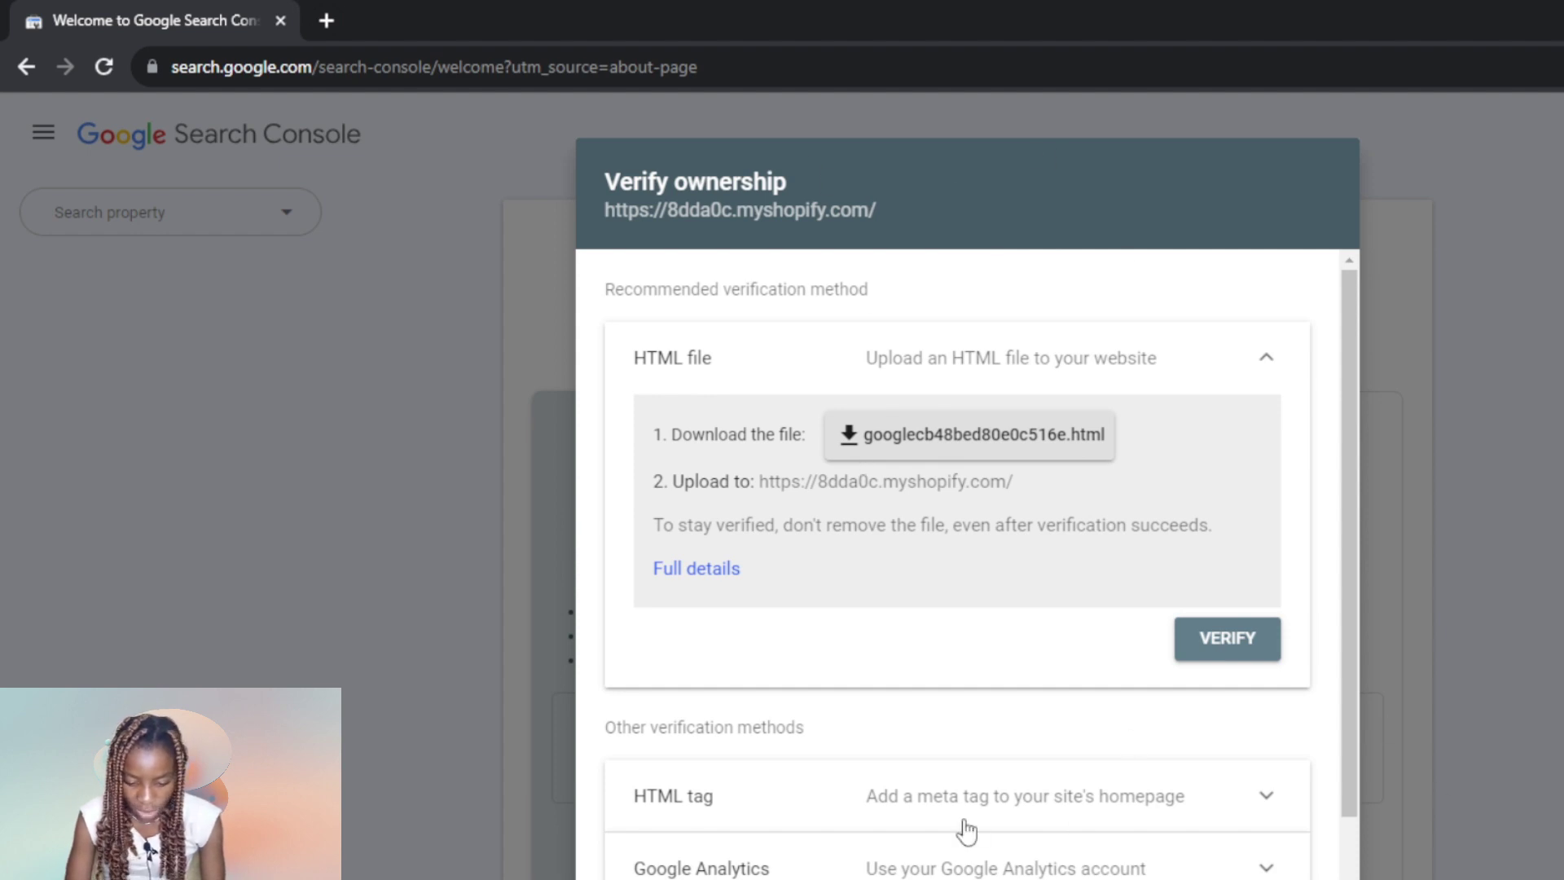
Step: Expand the HTML tag verification method for the store's property to access its meta tag
{"action": "left_click", "coordinate": [810, 815]}
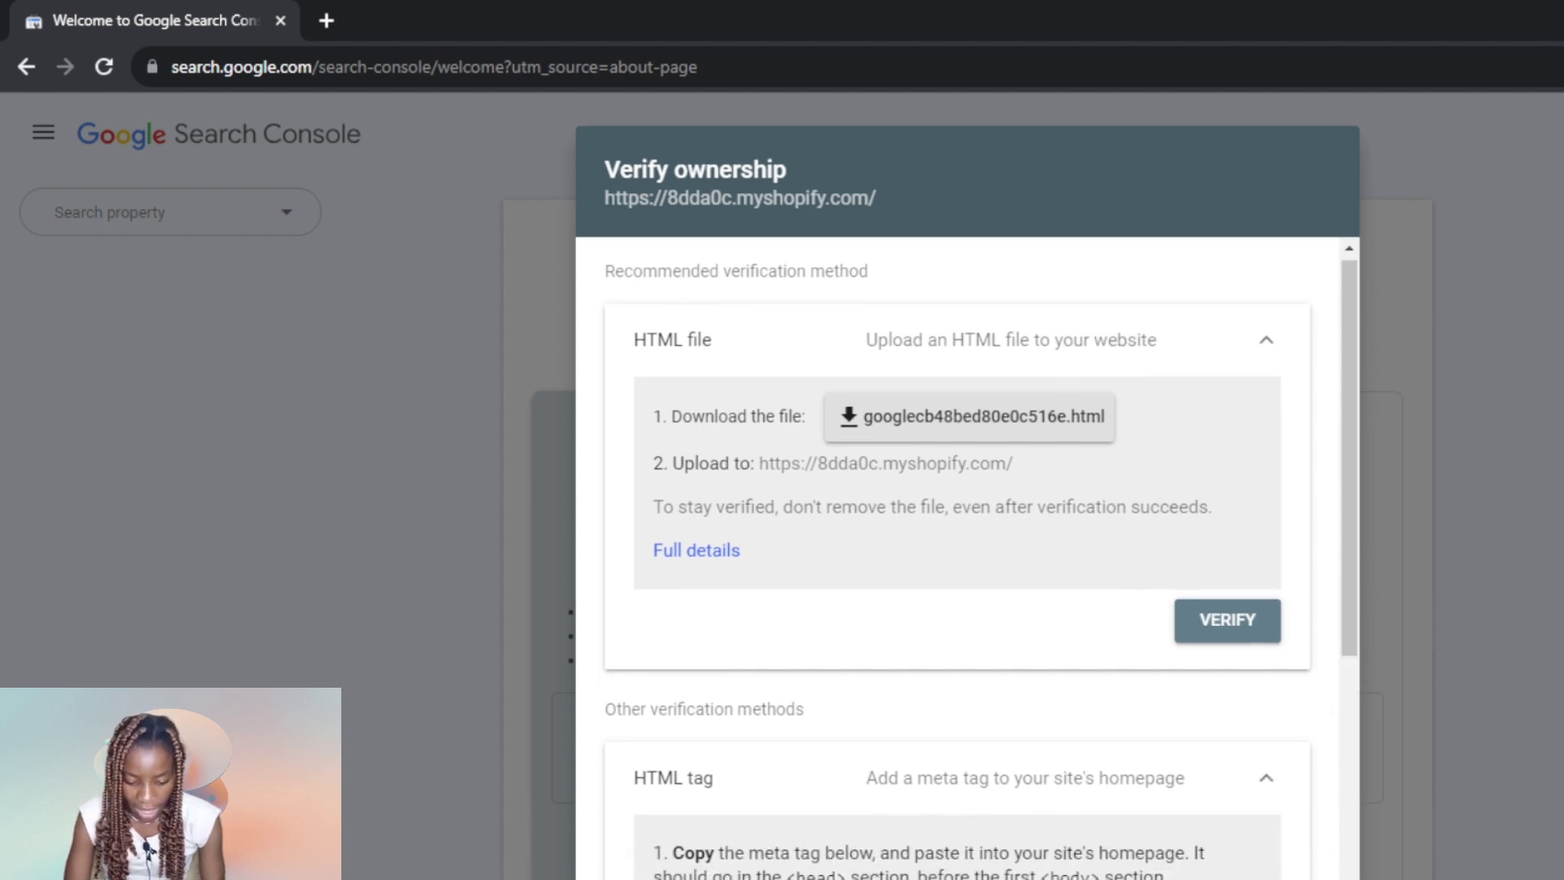
{"action": "scroll", "coordinate": [627, 785], "scroll_direction": "down", "scroll_amount": 3}
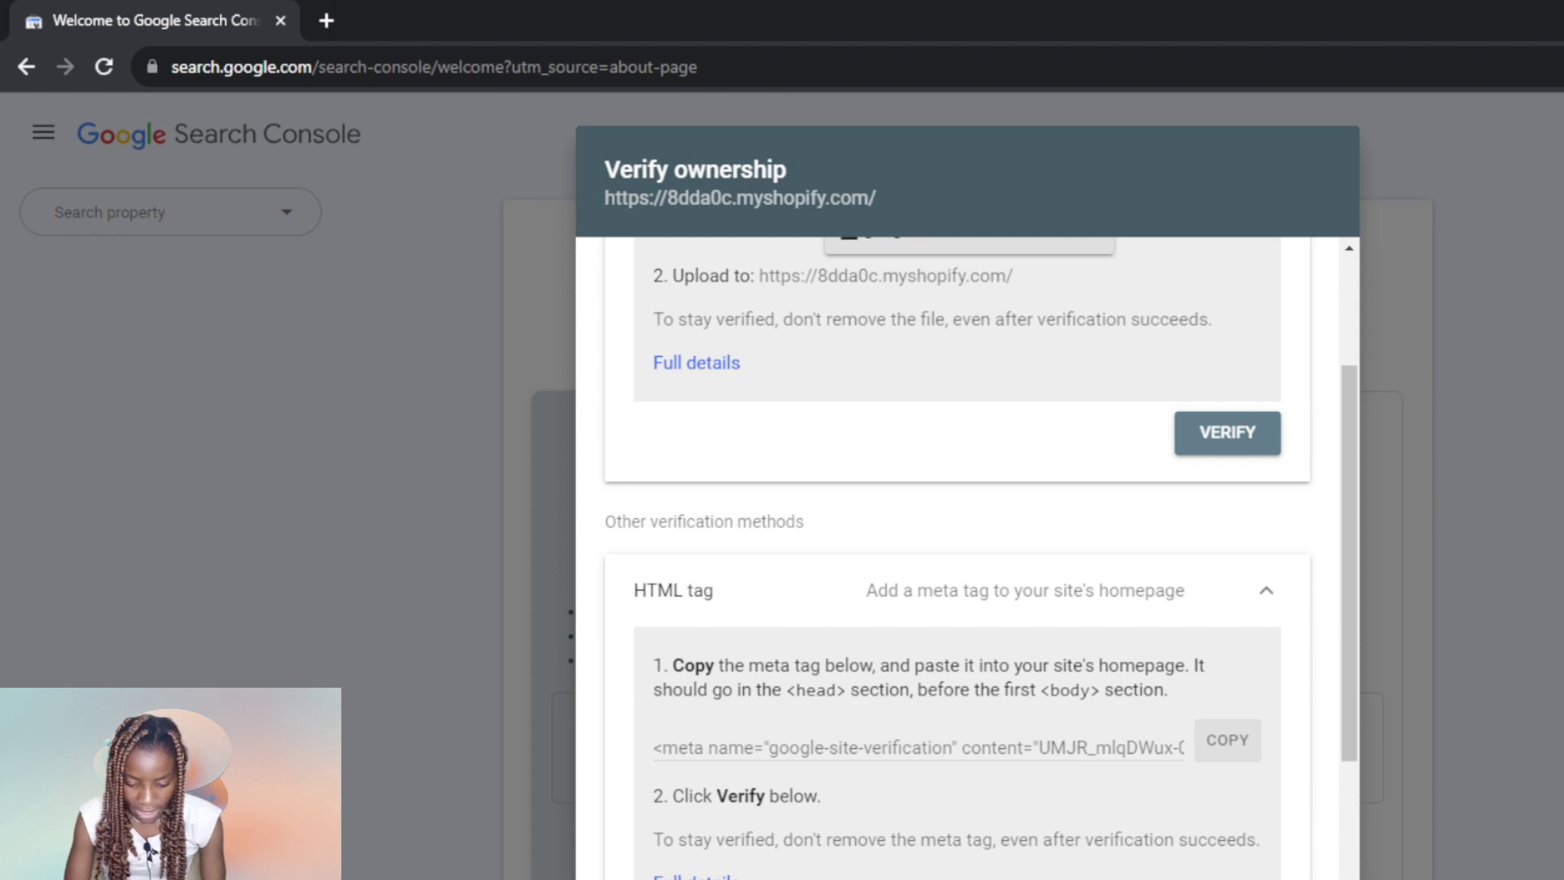
{"action": "scroll", "coordinate": [650, 719], "scroll_direction": "down", "scroll_amount": 1}
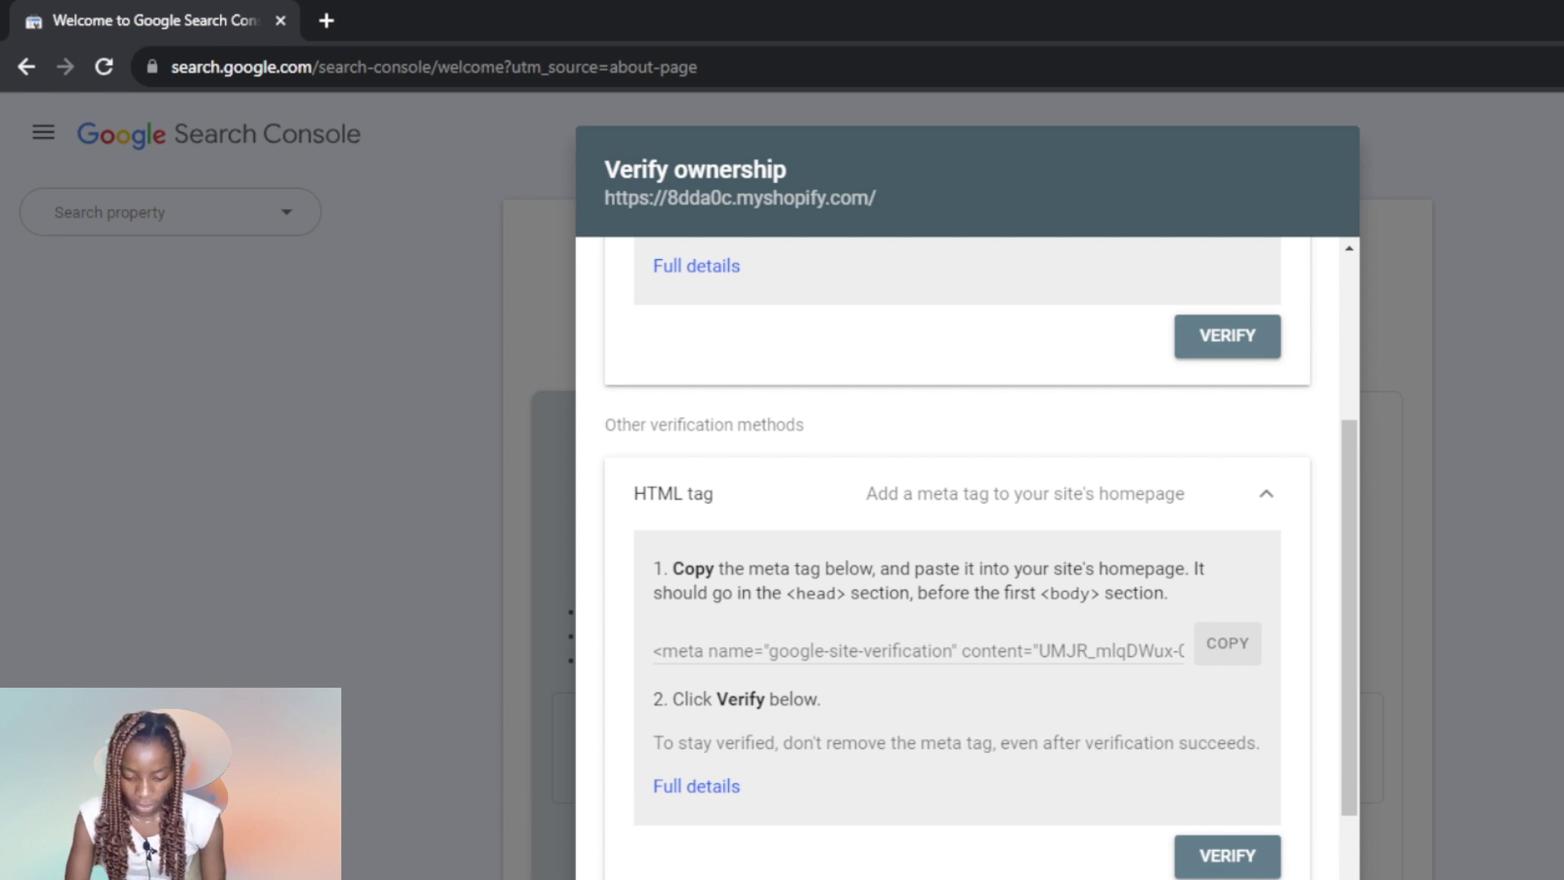
Step: Switch to the Shopify admin and open the Online Store's Themes page
{"action": "key", "text": "alt+Tab"}
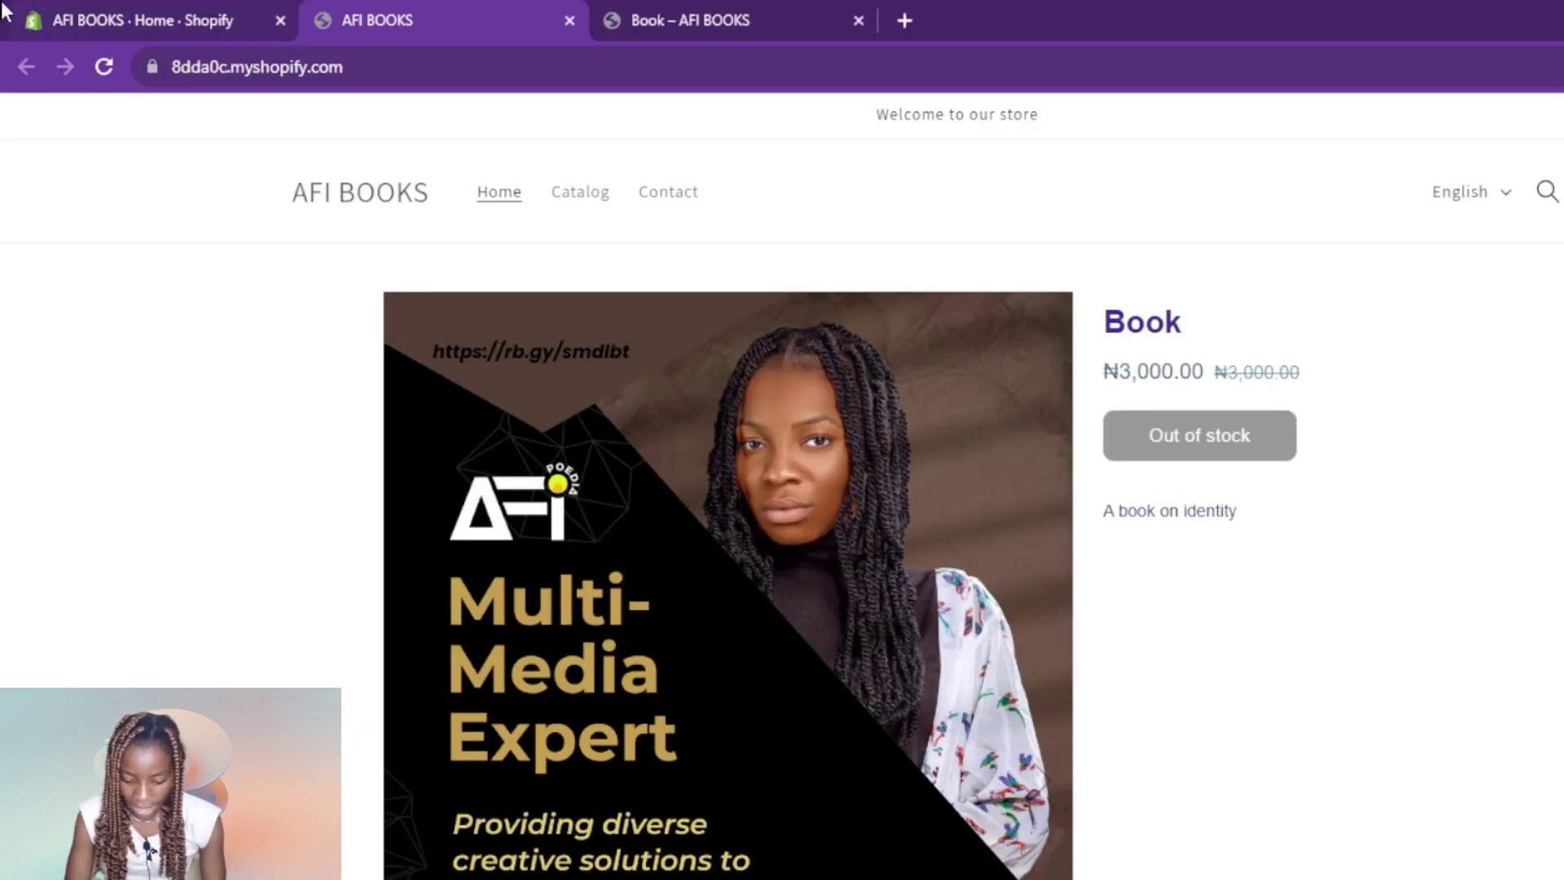
{"action": "left_click", "coordinate": [96, 21]}
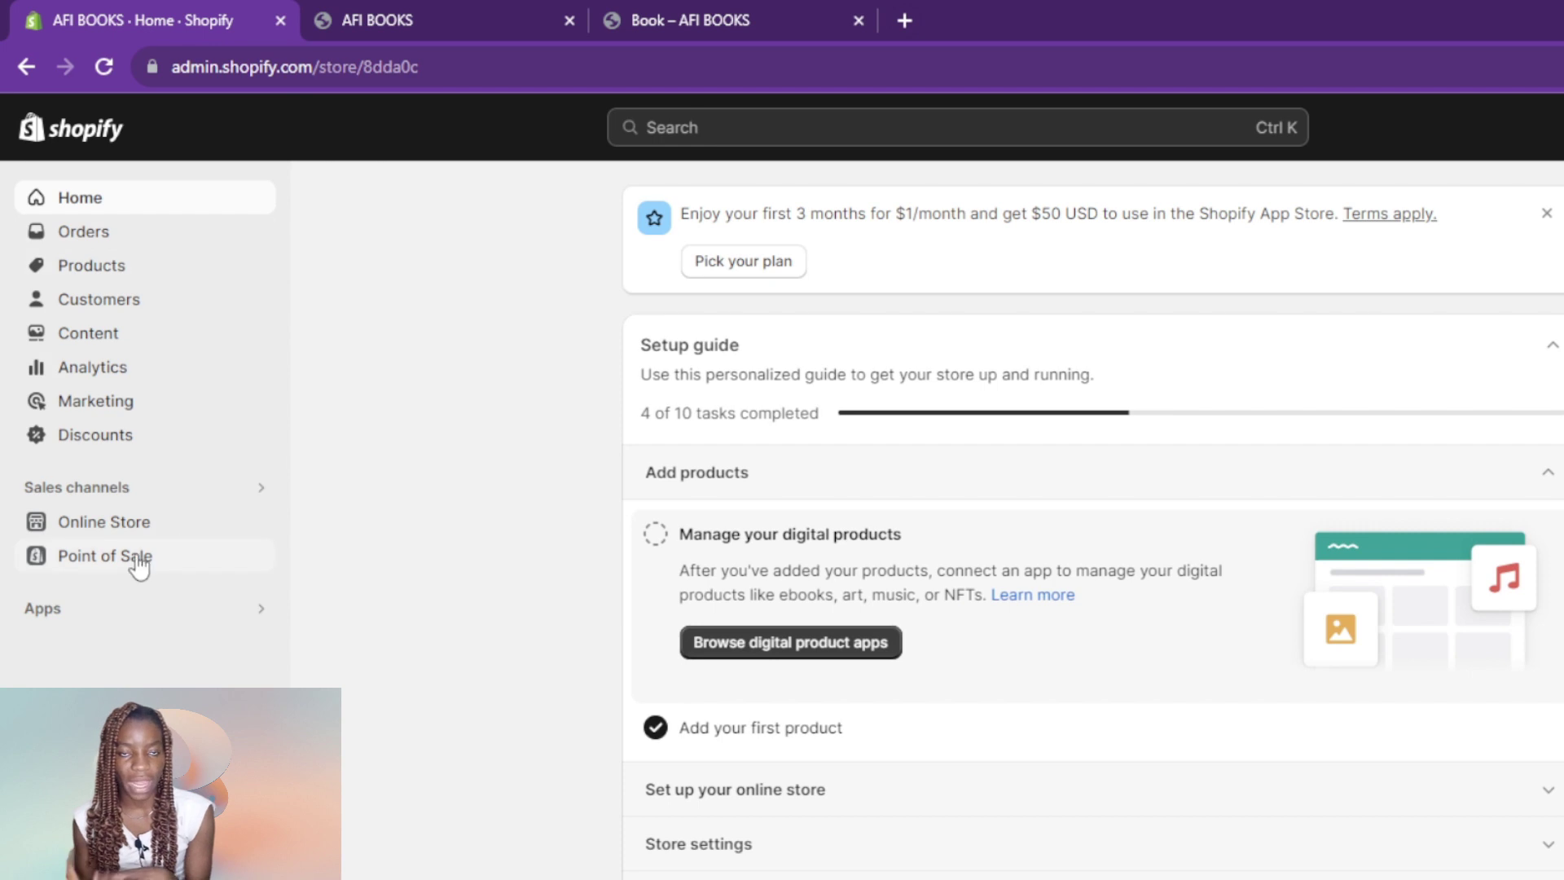
{"action": "left_click", "coordinate": [106, 531]}
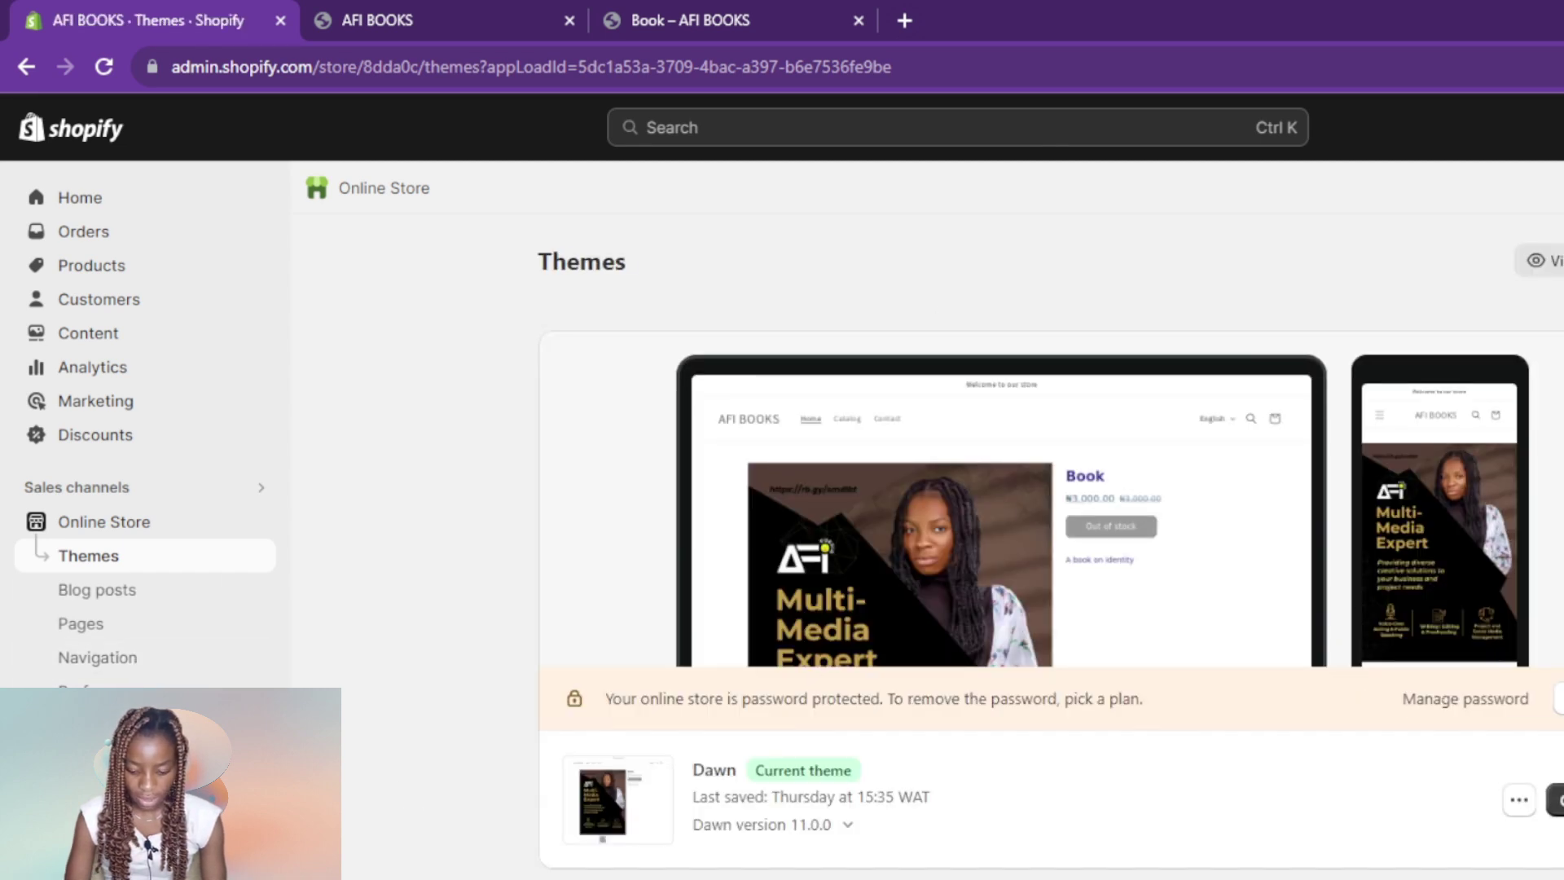
{"action": "scroll", "coordinate": [934, 527], "scroll_direction": "down", "scroll_amount": 3}
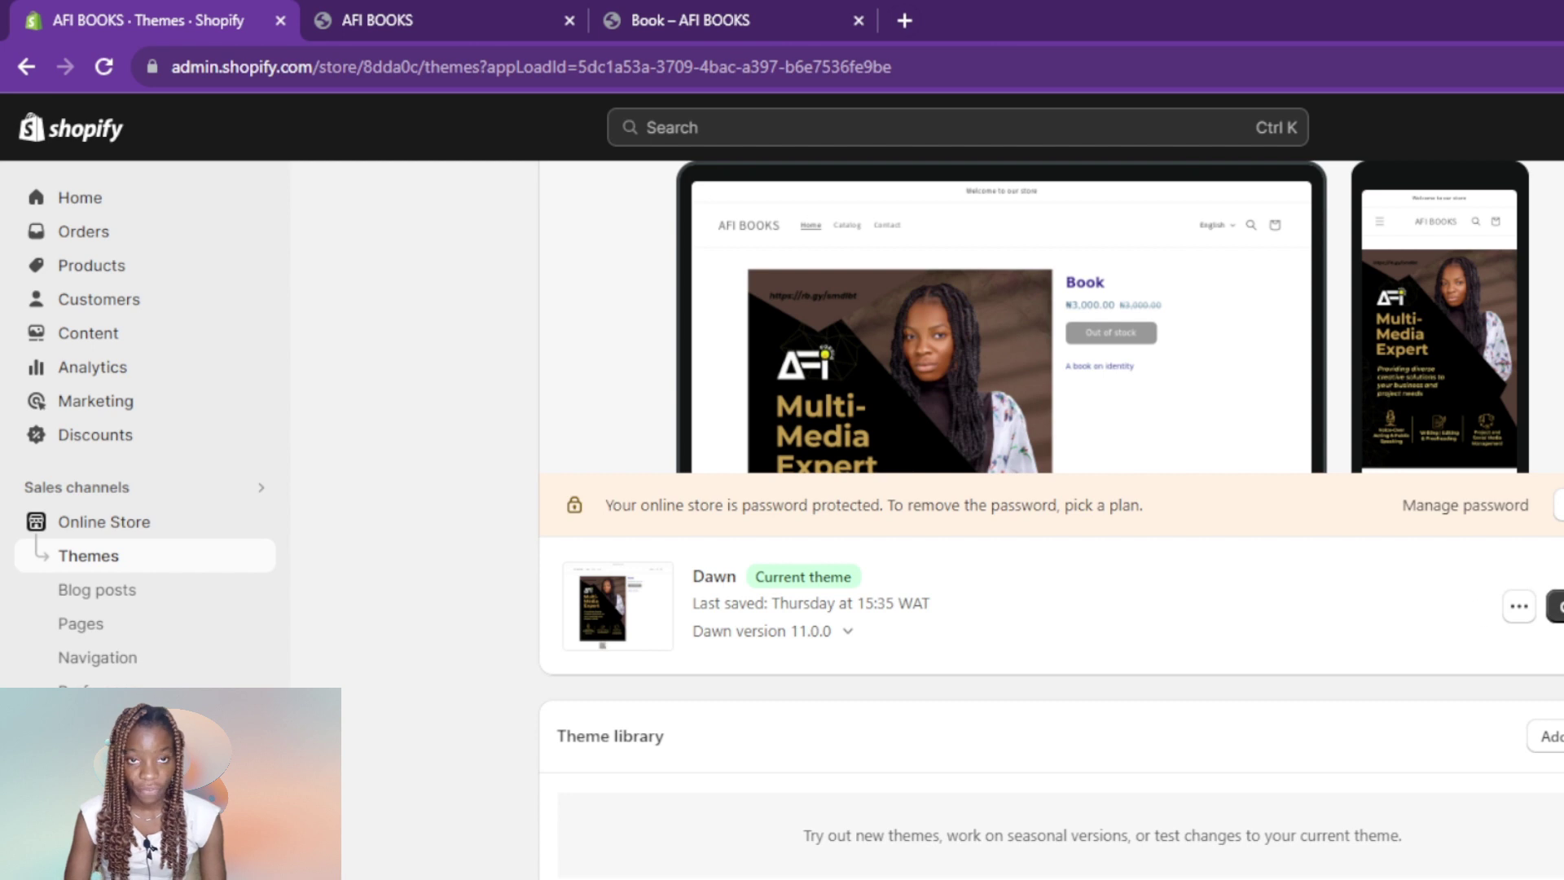
{"action": "scroll", "coordinate": [1051, 502], "scroll_direction": "up", "scroll_amount": 3}
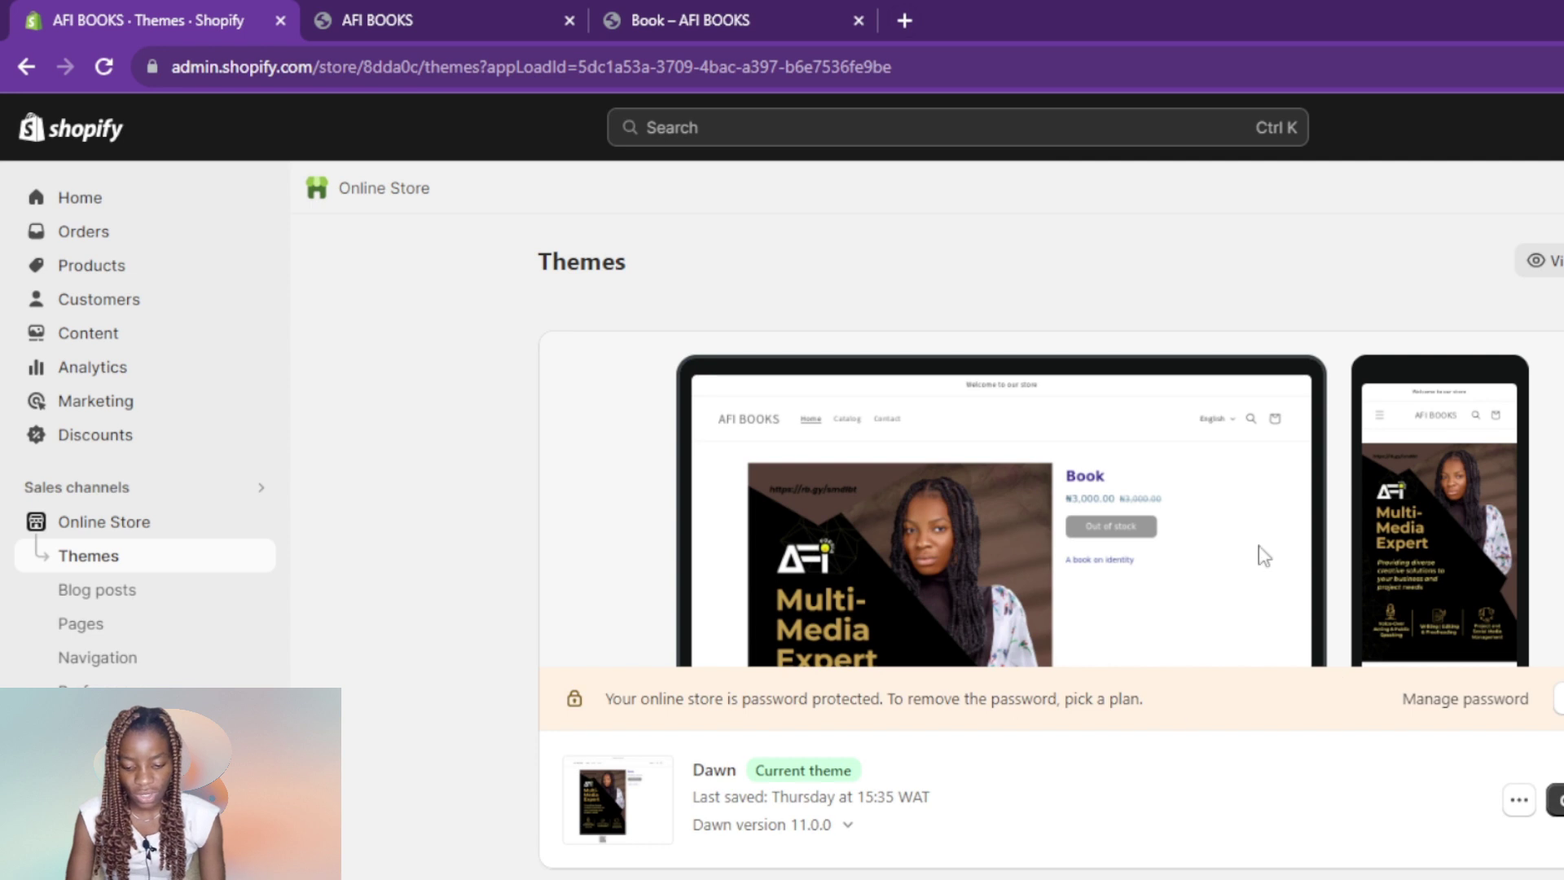
Step: Duplicate the current Dawn theme as a backup copy in the theme library
{"action": "left_click", "coordinate": [1518, 803]}
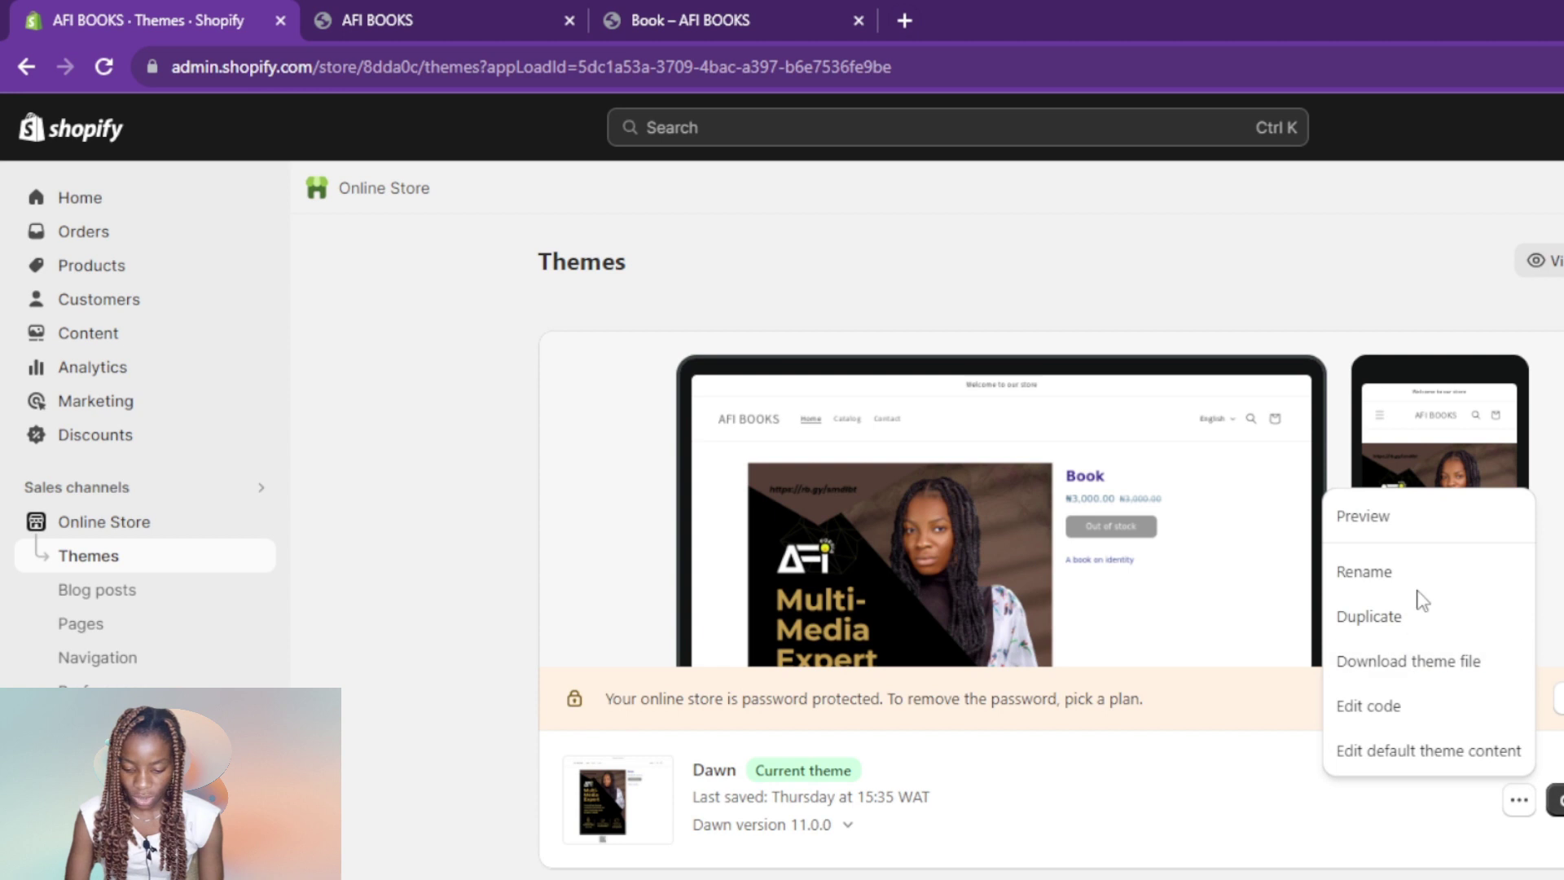
{"action": "left_click", "coordinate": [1415, 626]}
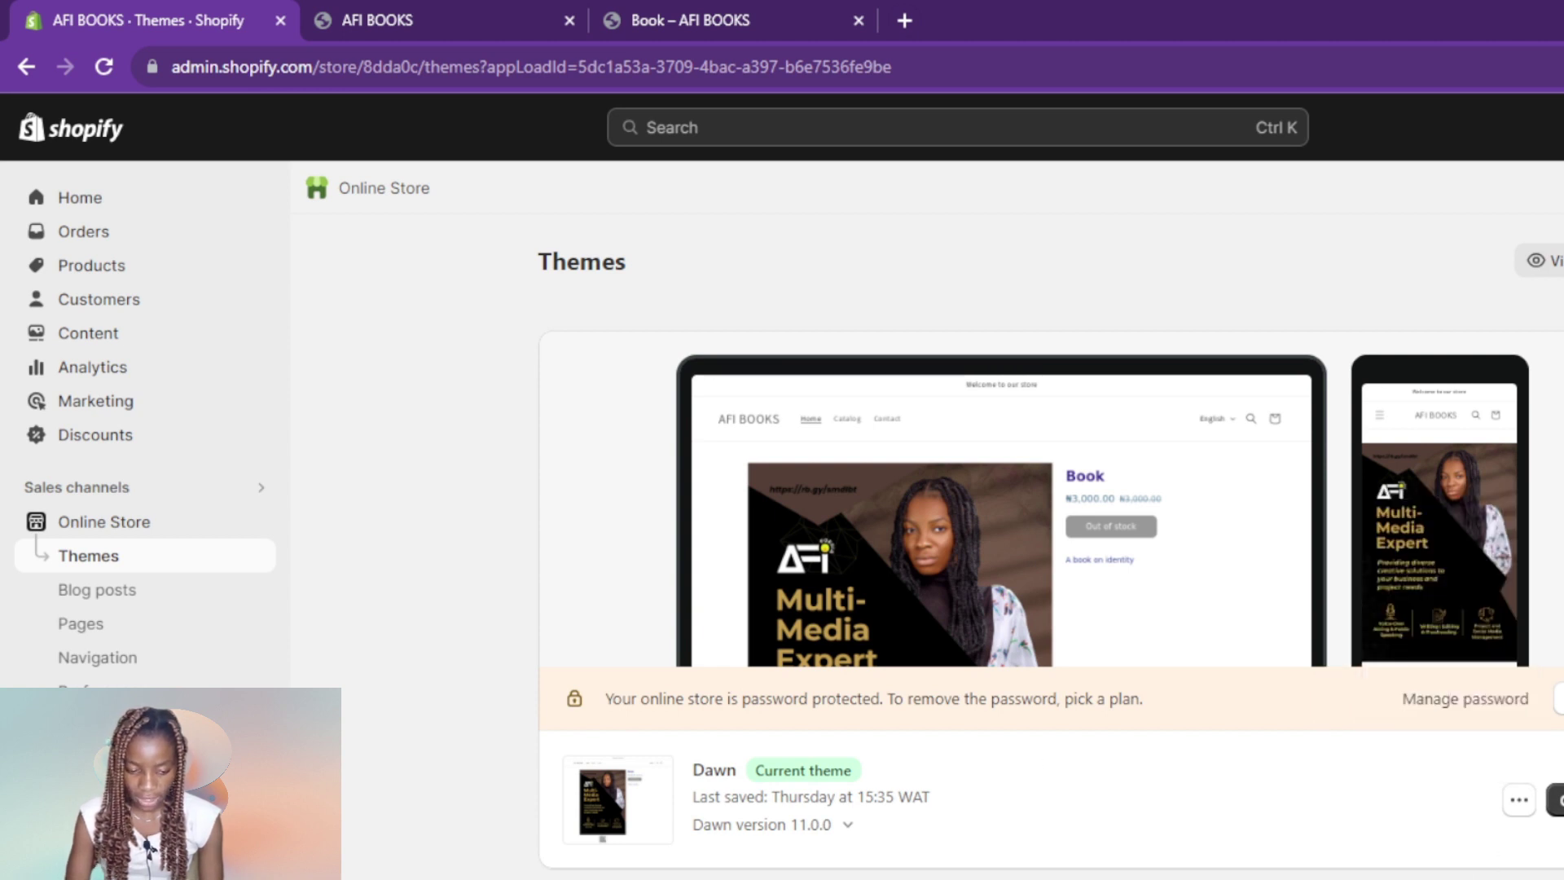
{"action": "scroll", "coordinate": [1413, 627], "scroll_direction": "down", "scroll_amount": 1}
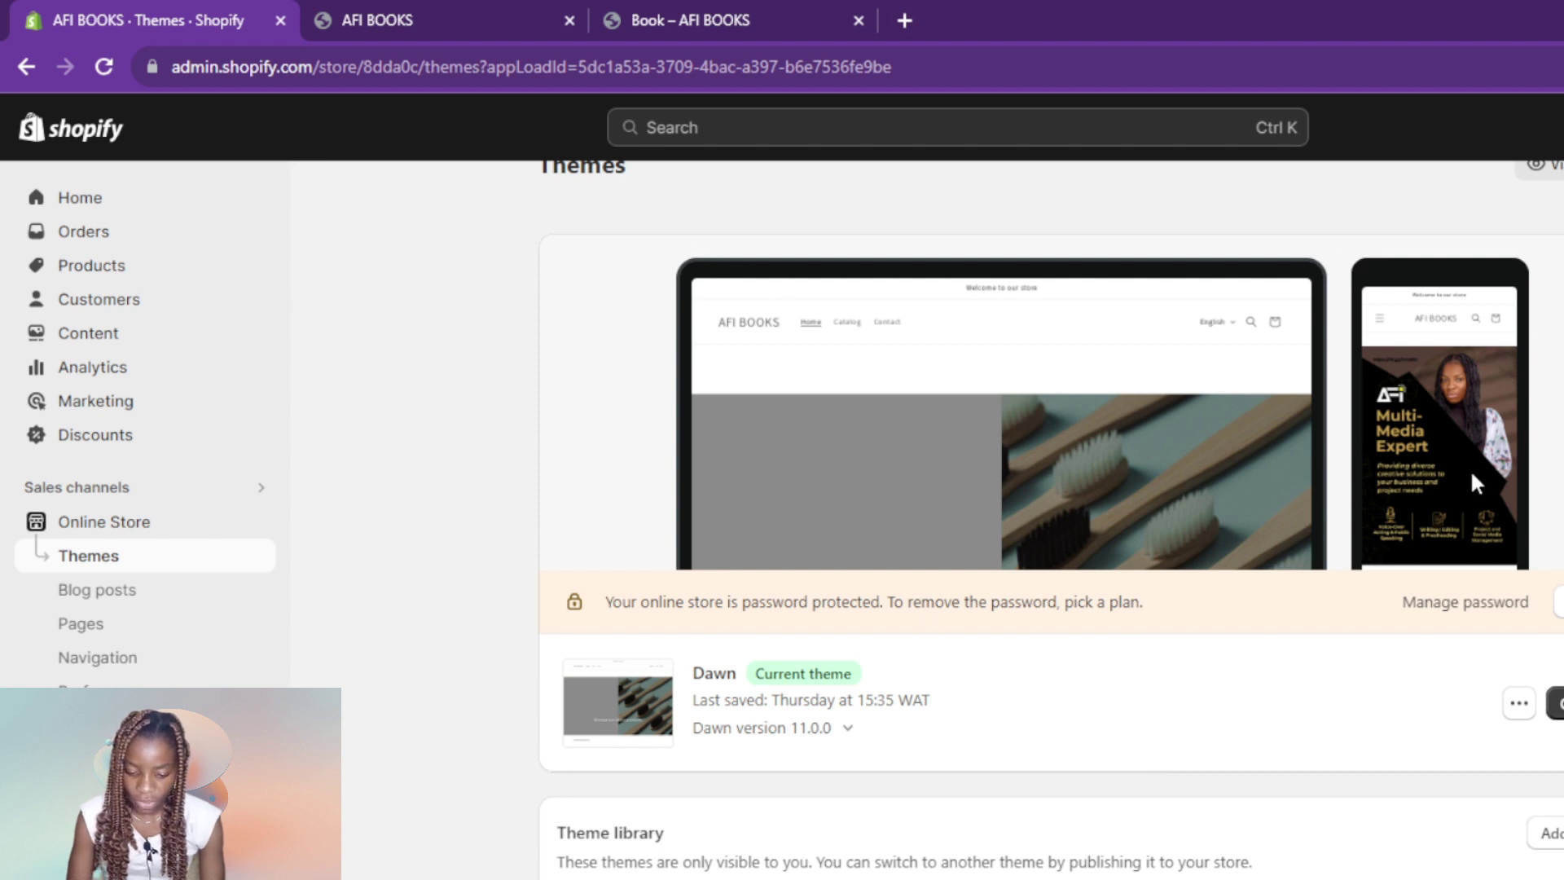
Step: Open the current Dawn theme's code for editing and load theme.liquid from the Layout folder
{"action": "left_click", "coordinate": [1519, 708]}
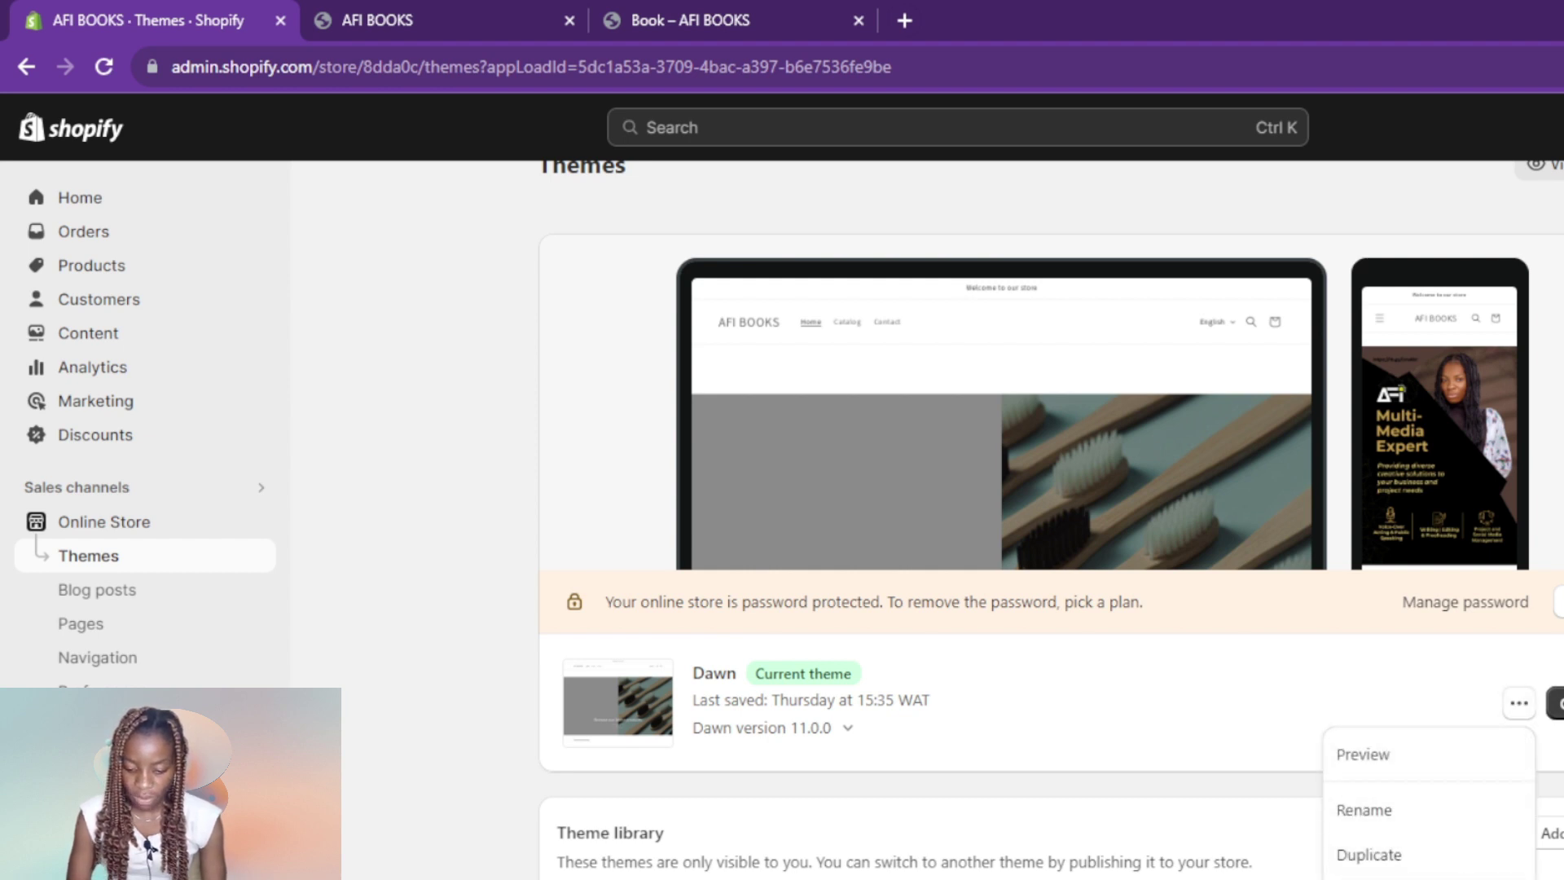
{"action": "left_click", "coordinate": [1556, 702]}
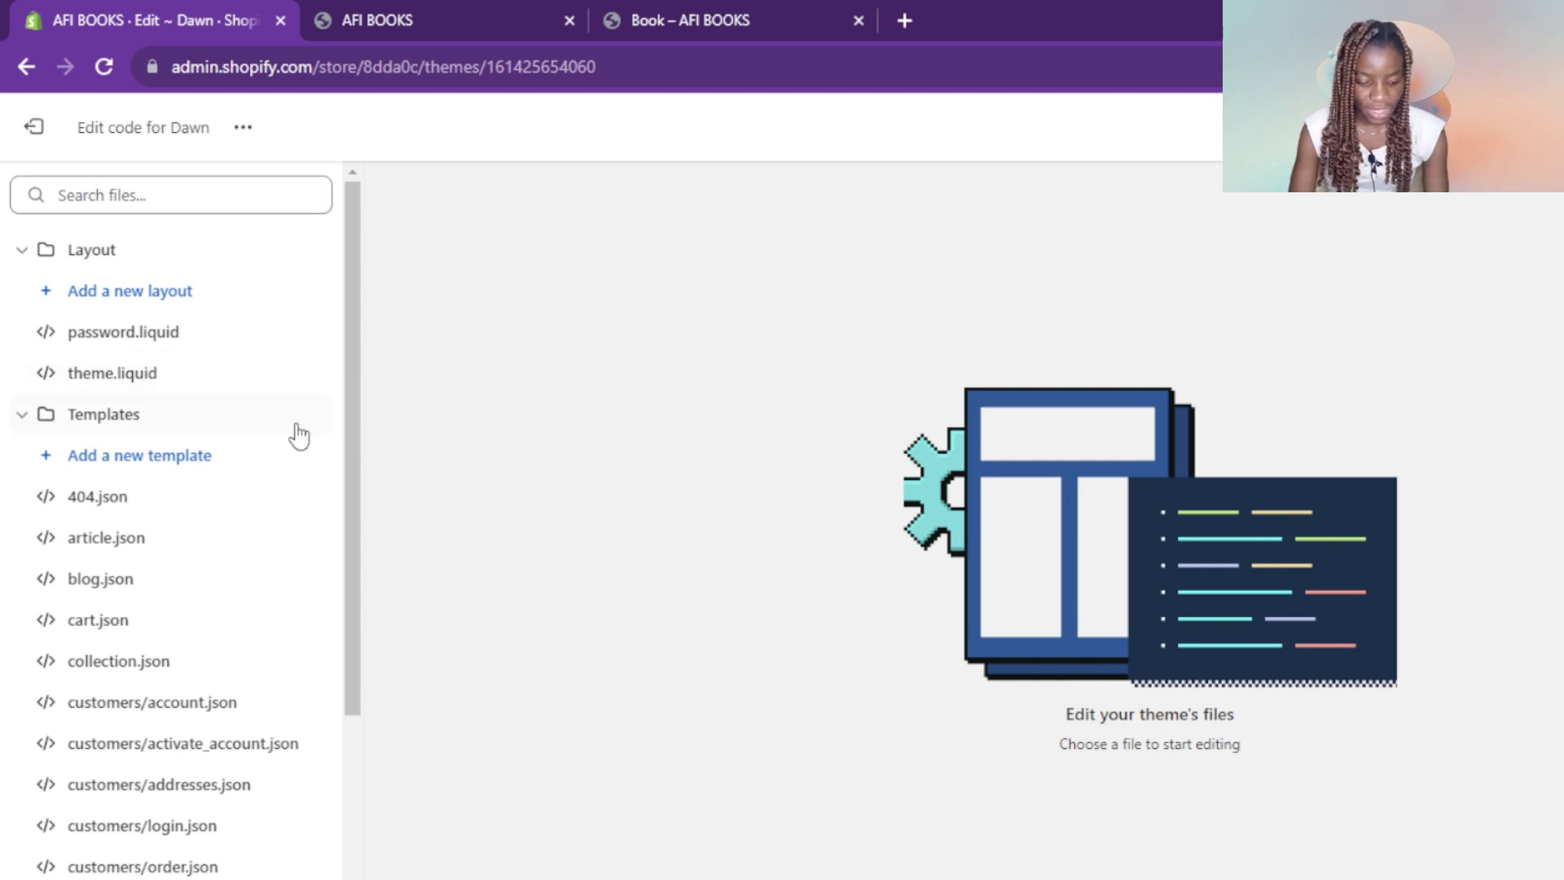
{"action": "left_click", "coordinate": [114, 373]}
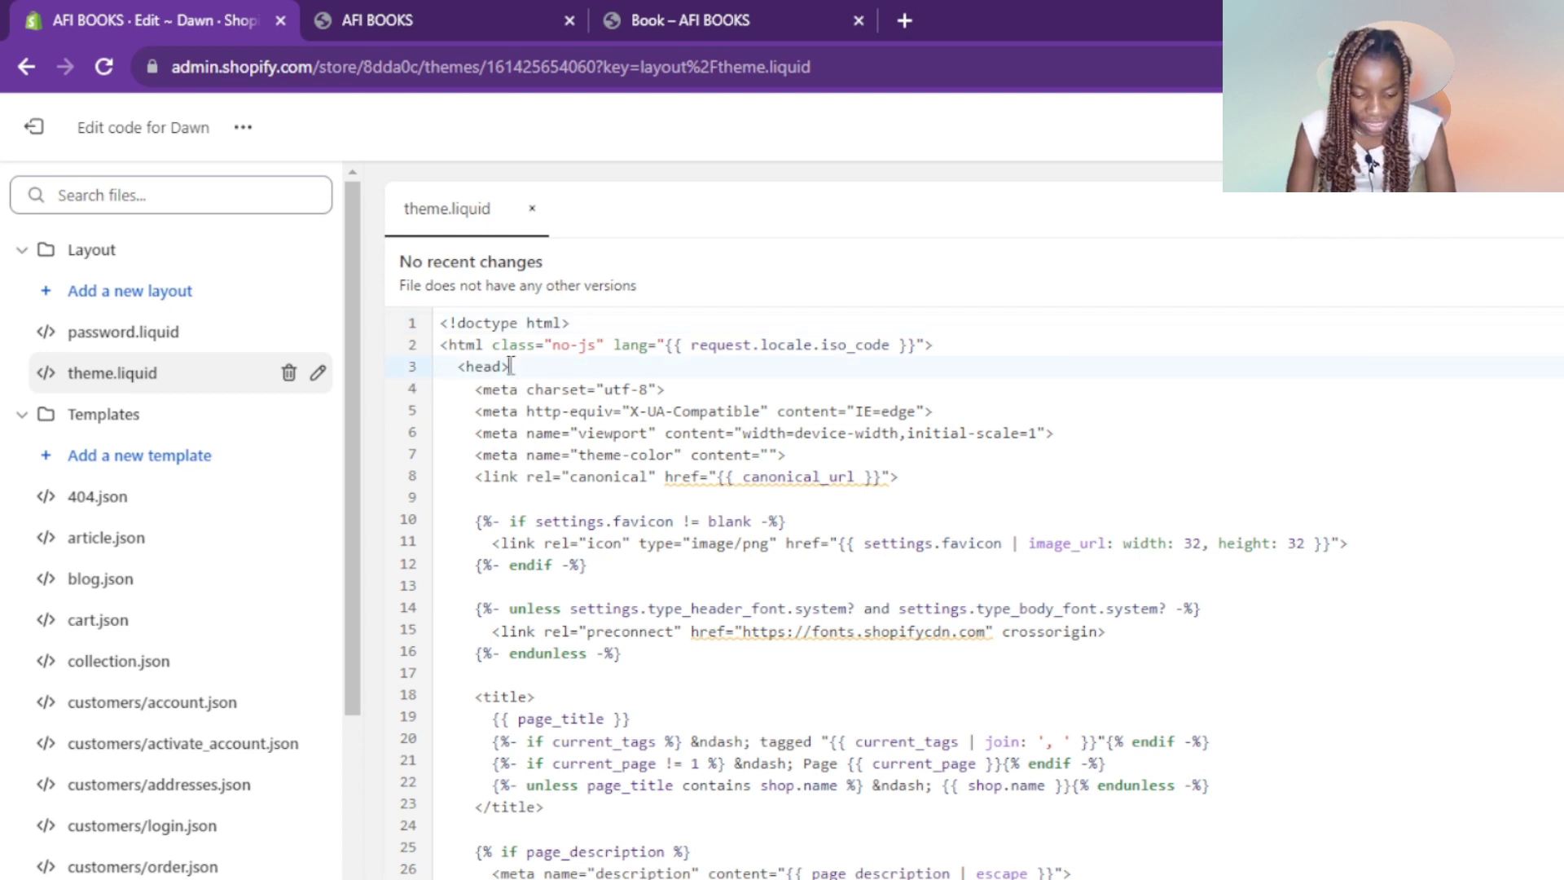
Step: Insert the google-site-verification meta tag with its verification token on a new line directly below the opening <head> tag in theme.liquid
{"action": "key", "text": "Return"}
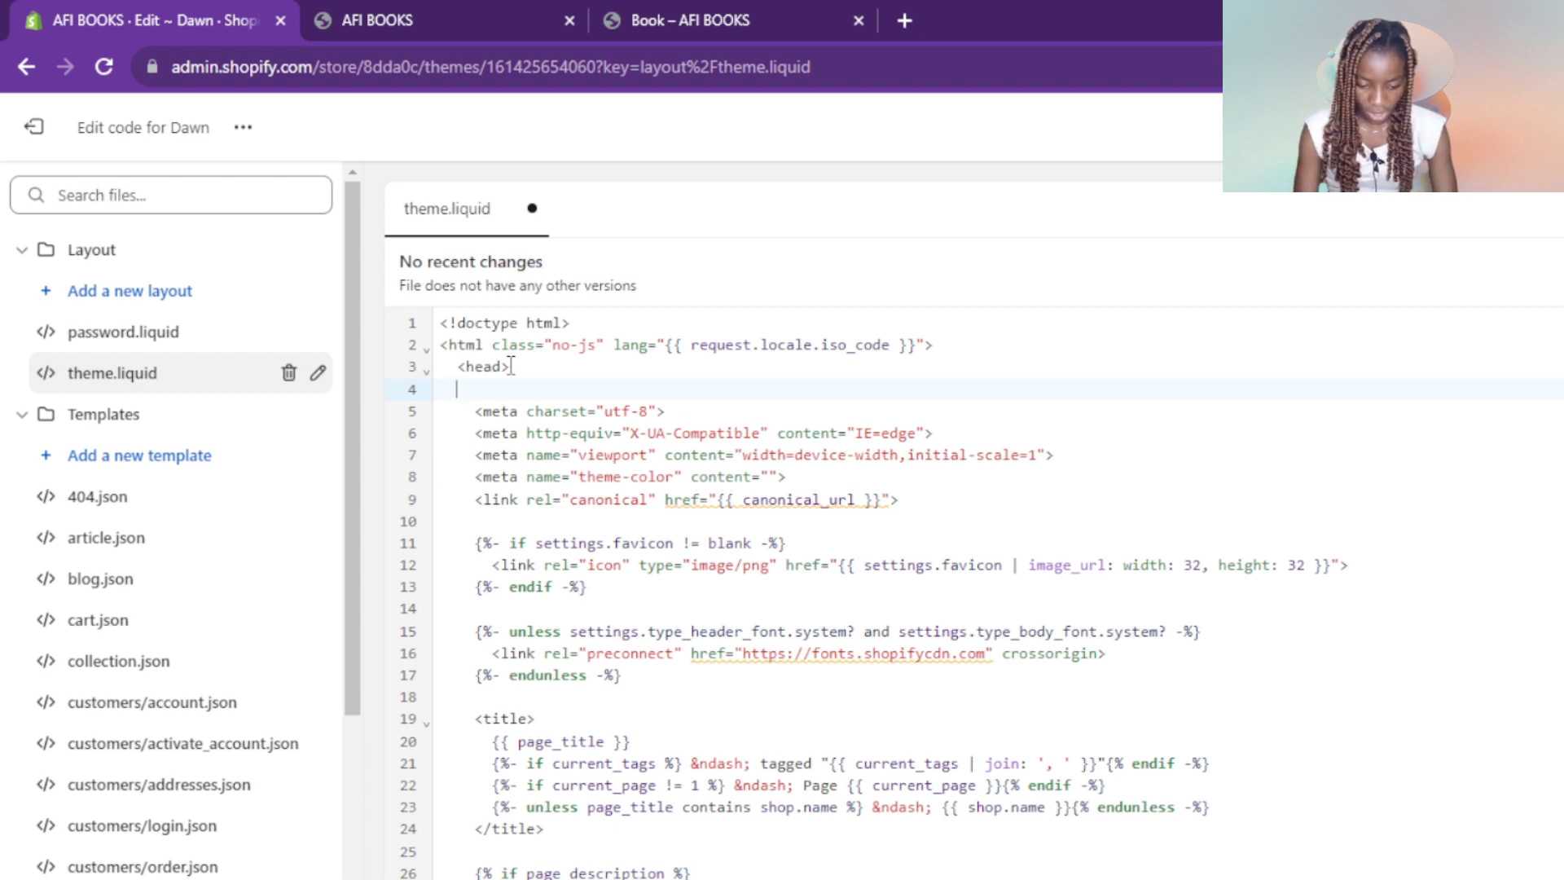
{"action": "type", "text": "<meta name=\"google-site-verification\" content=\"UMJR_mlqDWux-01OlePOYI589Sxmhb3PNMrdIDzj24g\" />"}
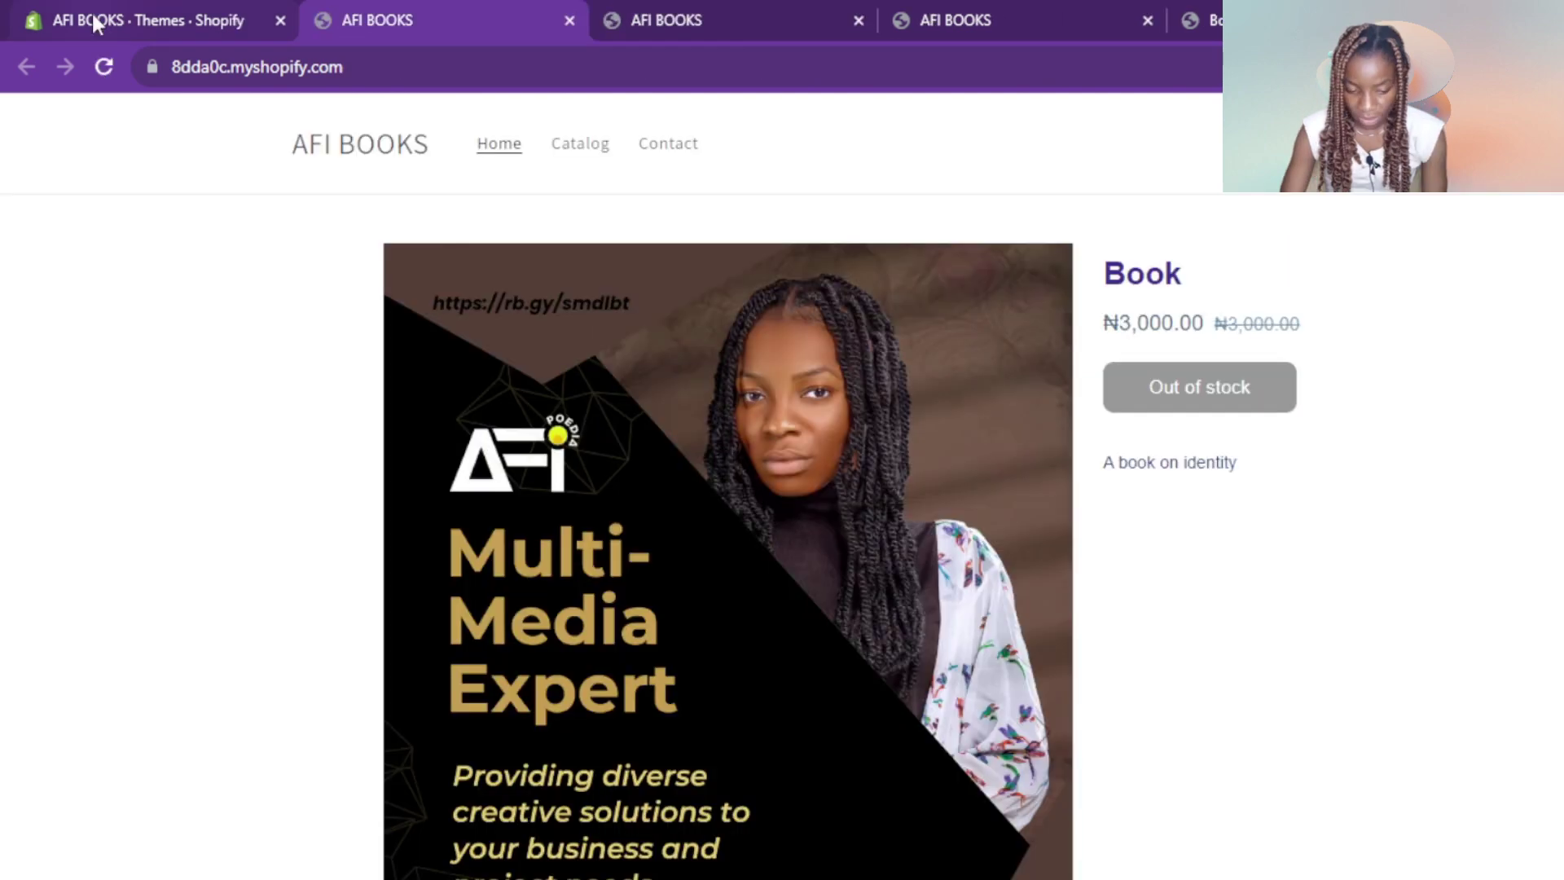
Step: Return to the Themes page in the Shopify admin
{"action": "left_click", "coordinate": [94, 21]}
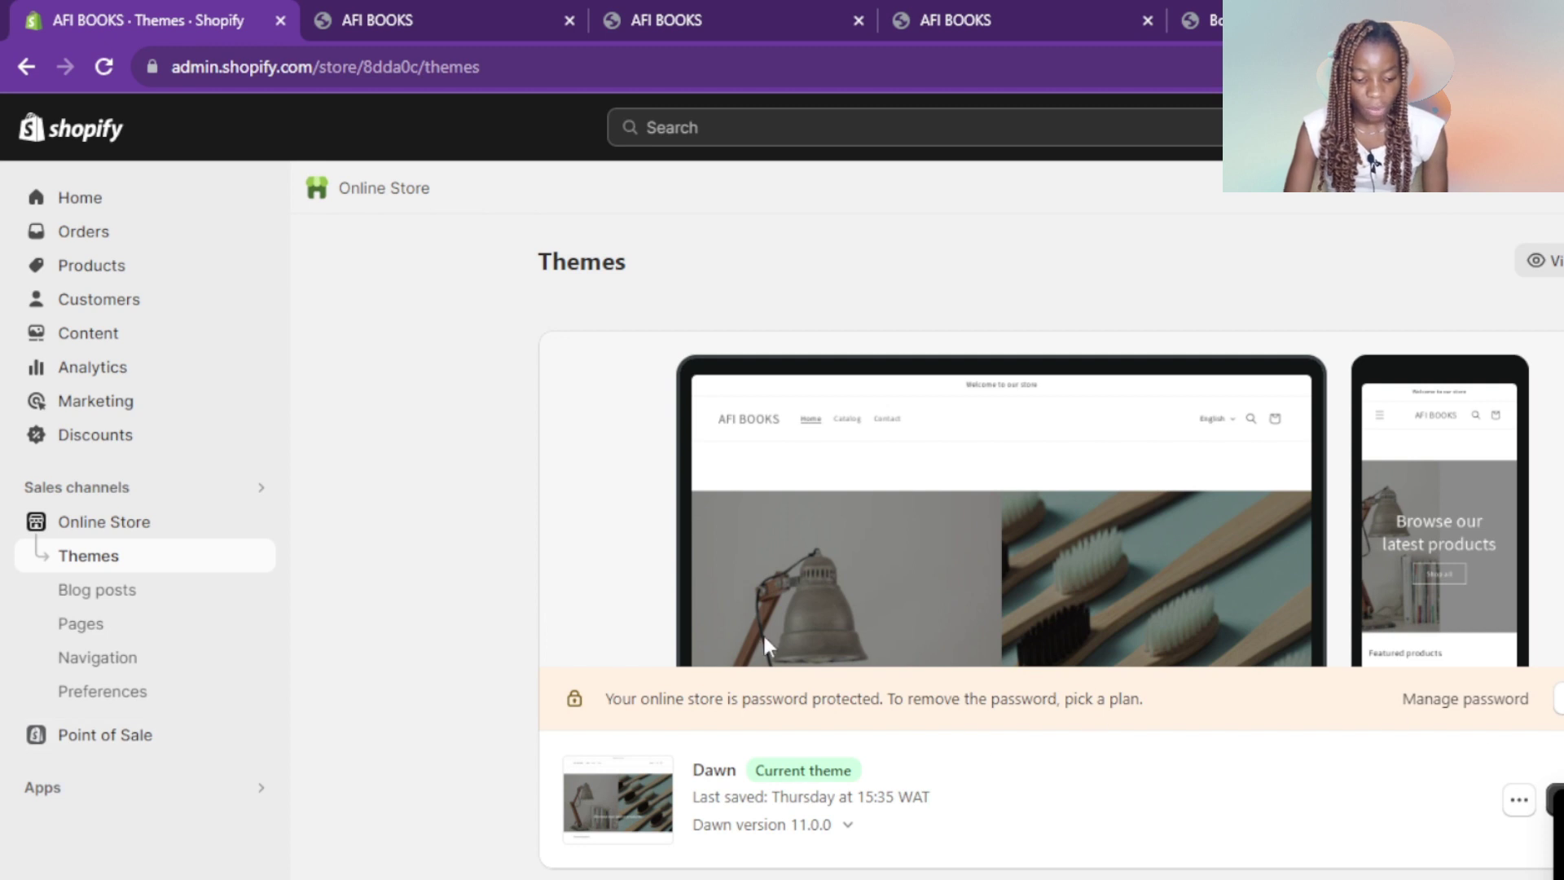